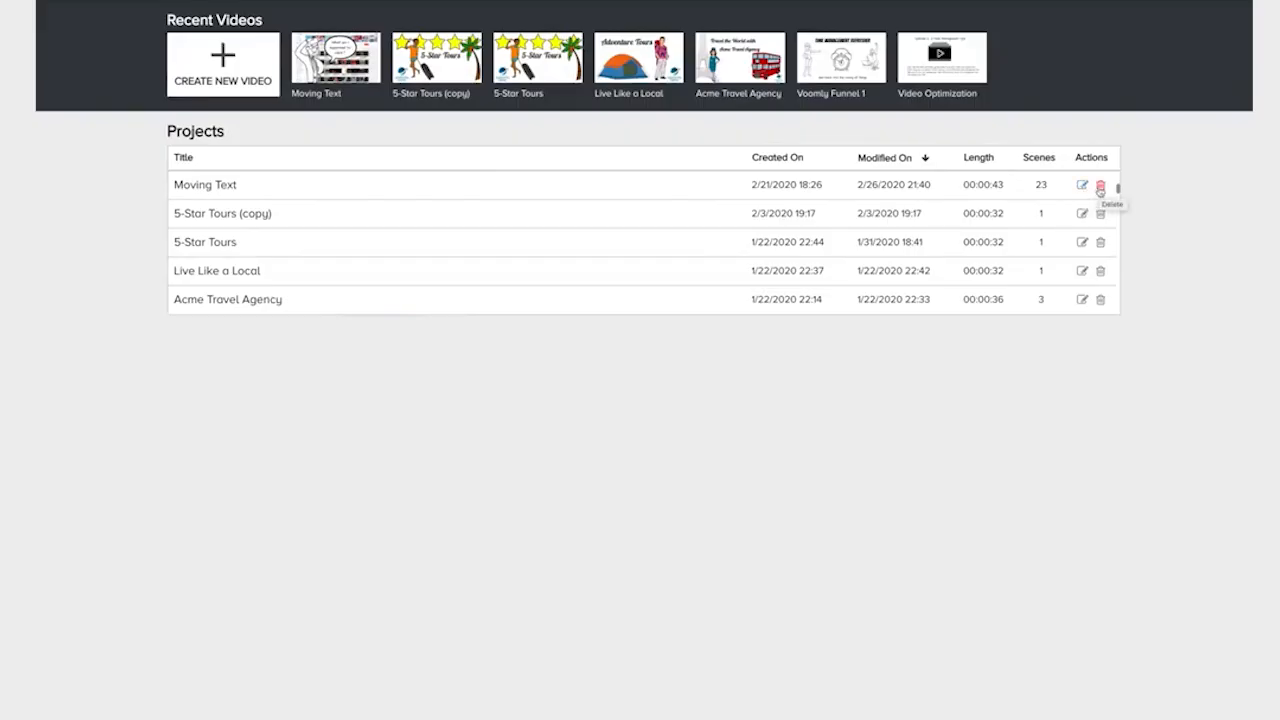
Create a new whiteboard video titled Interface Tour.
{"action": "right_click", "coordinate": [215, 193]}
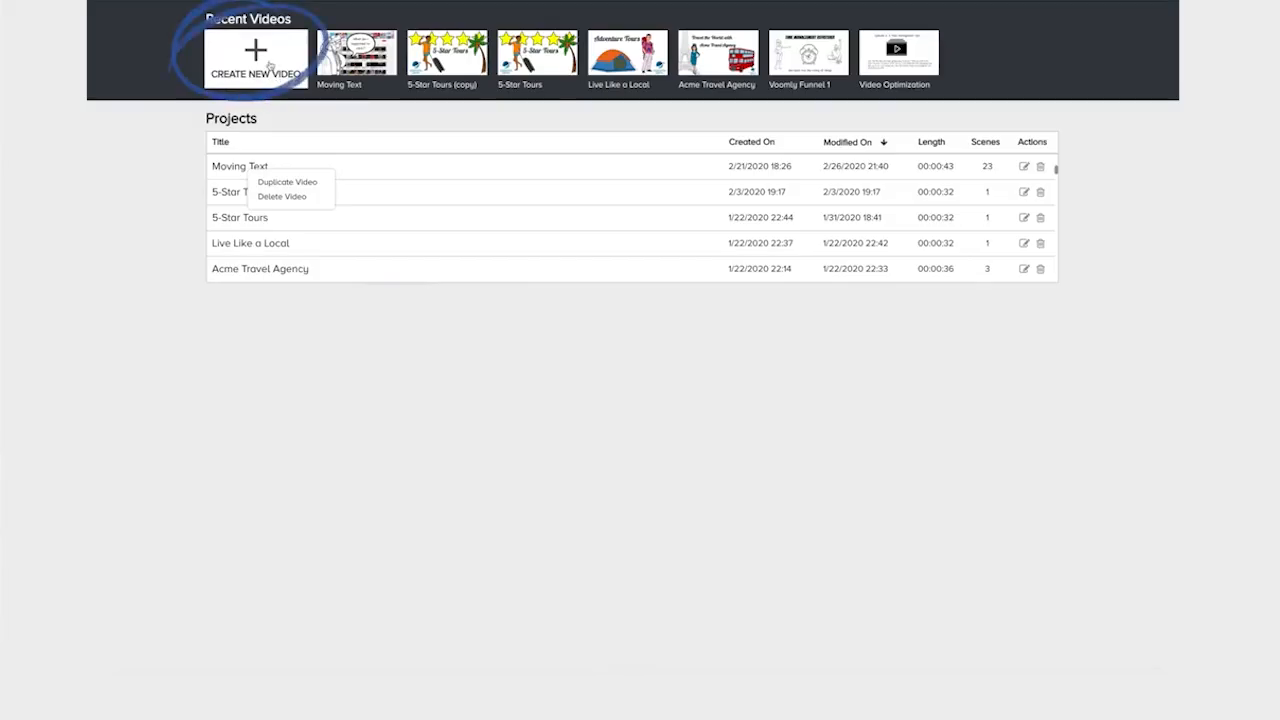
{"action": "left_click", "coordinate": [268, 64]}
{"action": "type", "text": "Interface Tour"}
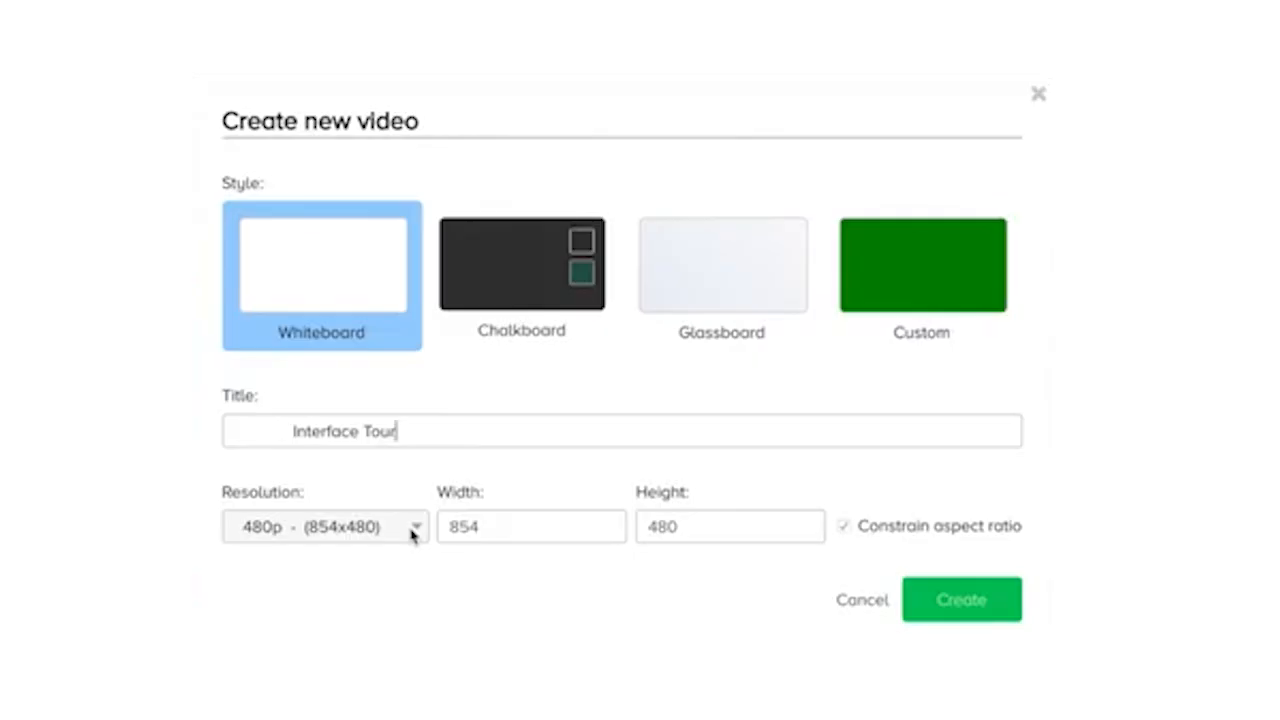
{"action": "left_click", "coordinate": [962, 600]}
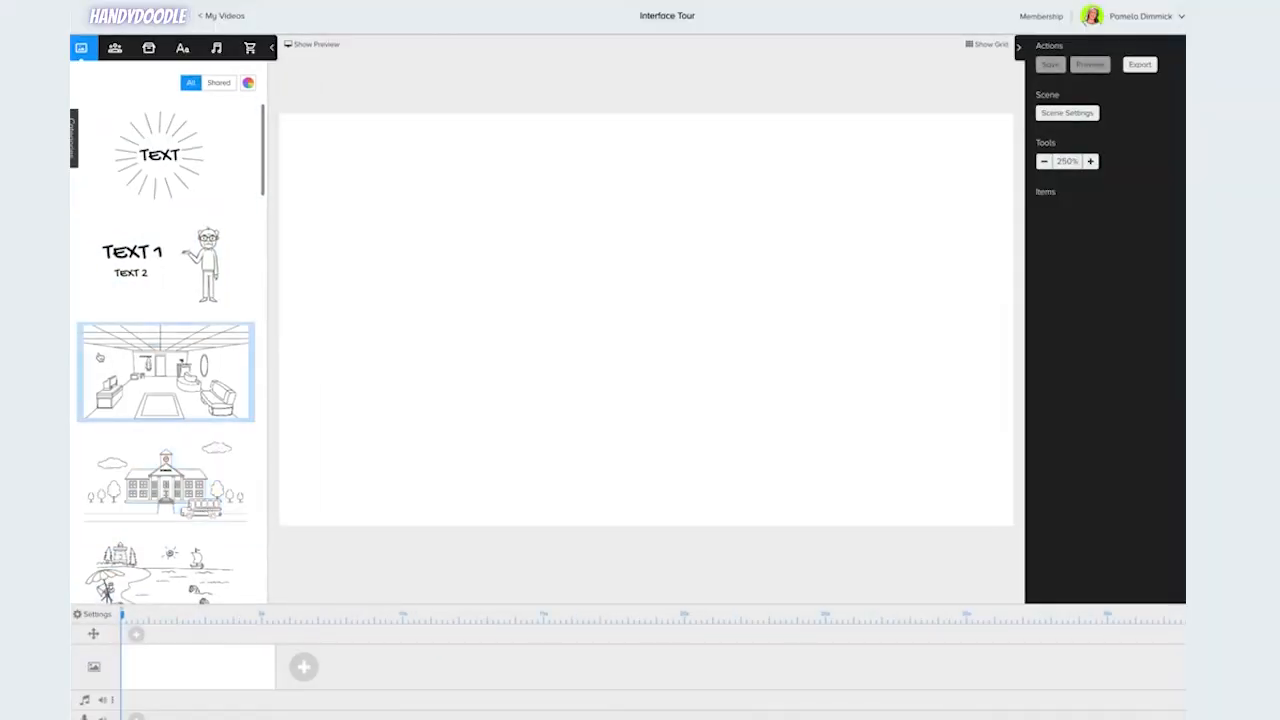
Browse the library sections for characters, props, text fonts, sounds and the marketplace.
{"action": "left_click", "coordinate": [115, 50]}
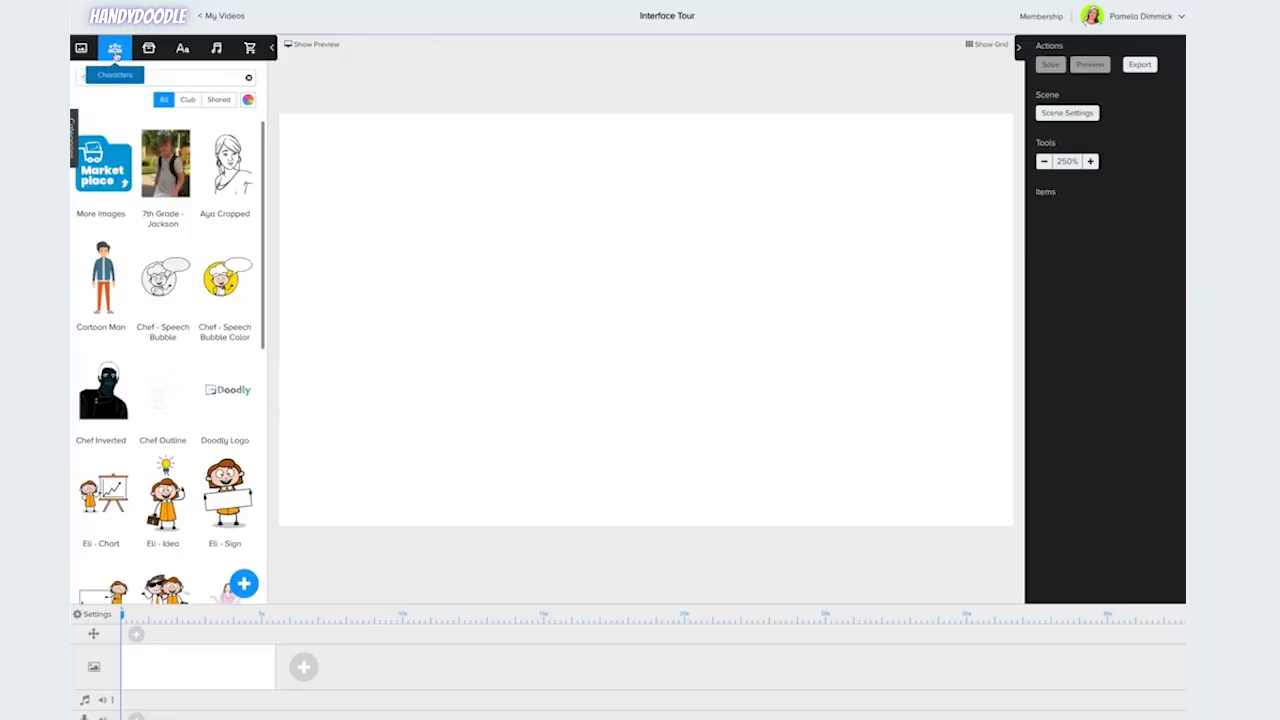
{"action": "left_click", "coordinate": [148, 50]}
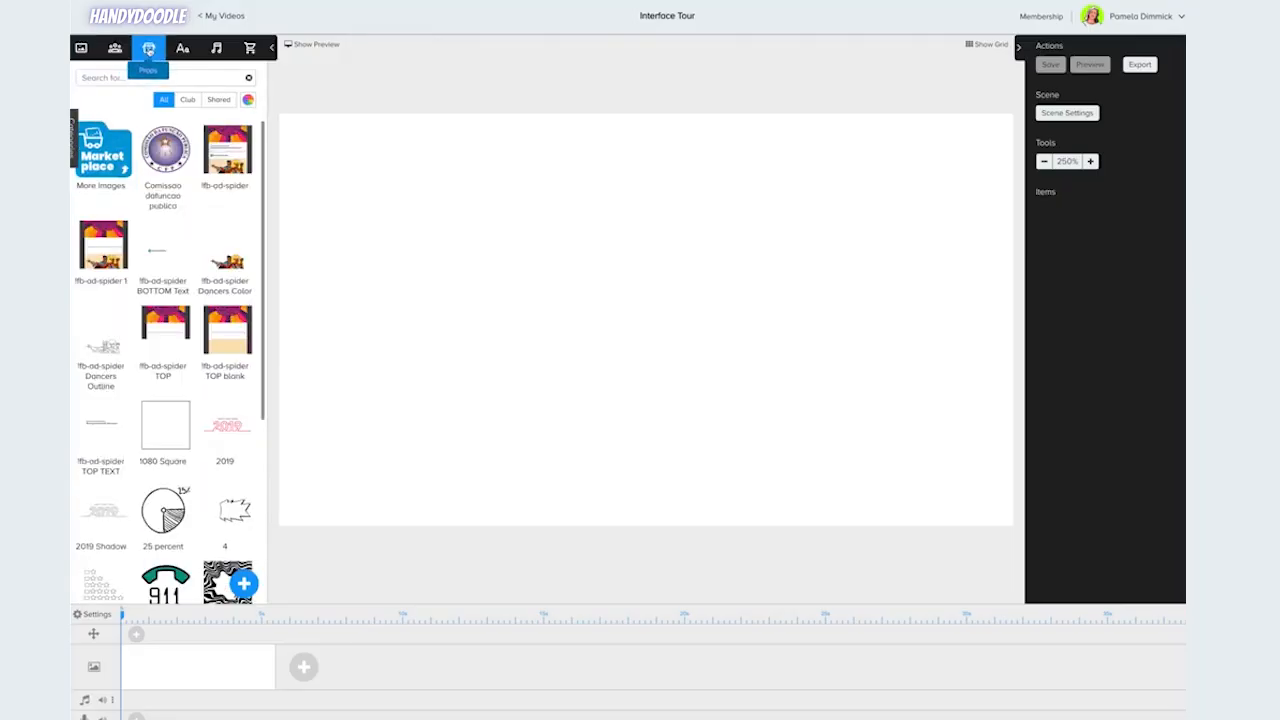
{"action": "left_click", "coordinate": [182, 50]}
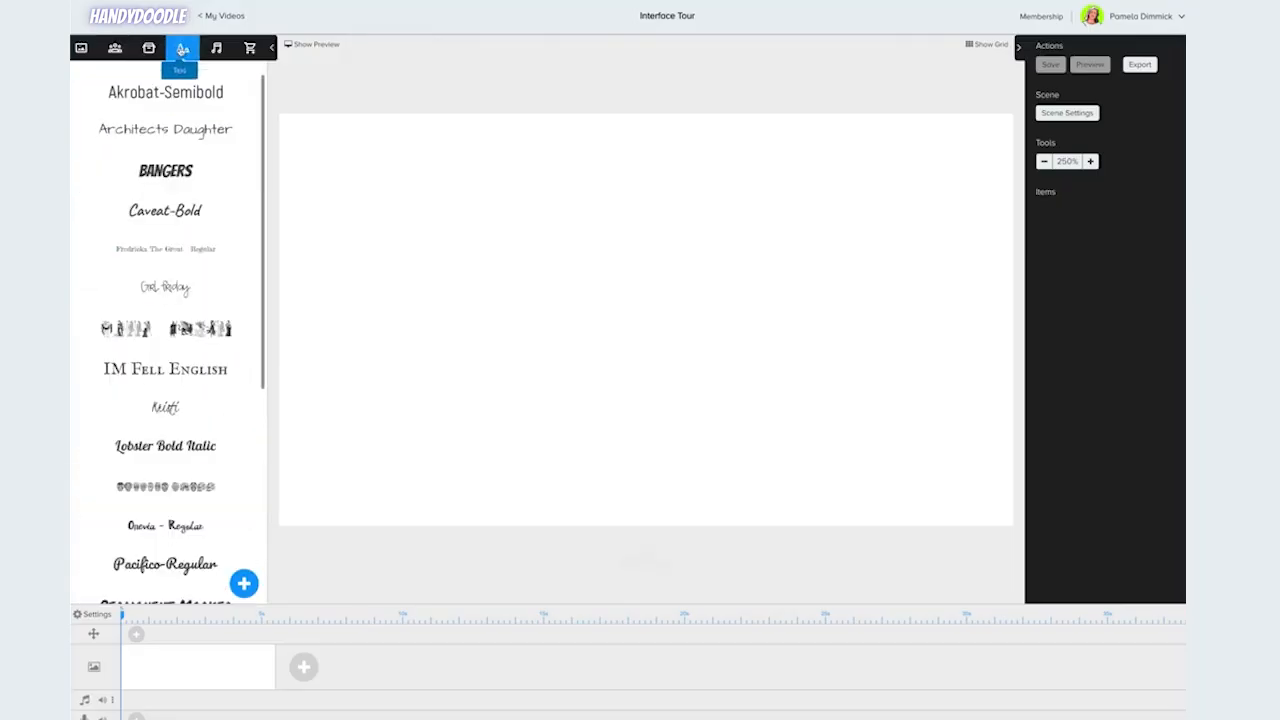
{"action": "left_click", "coordinate": [216, 50]}
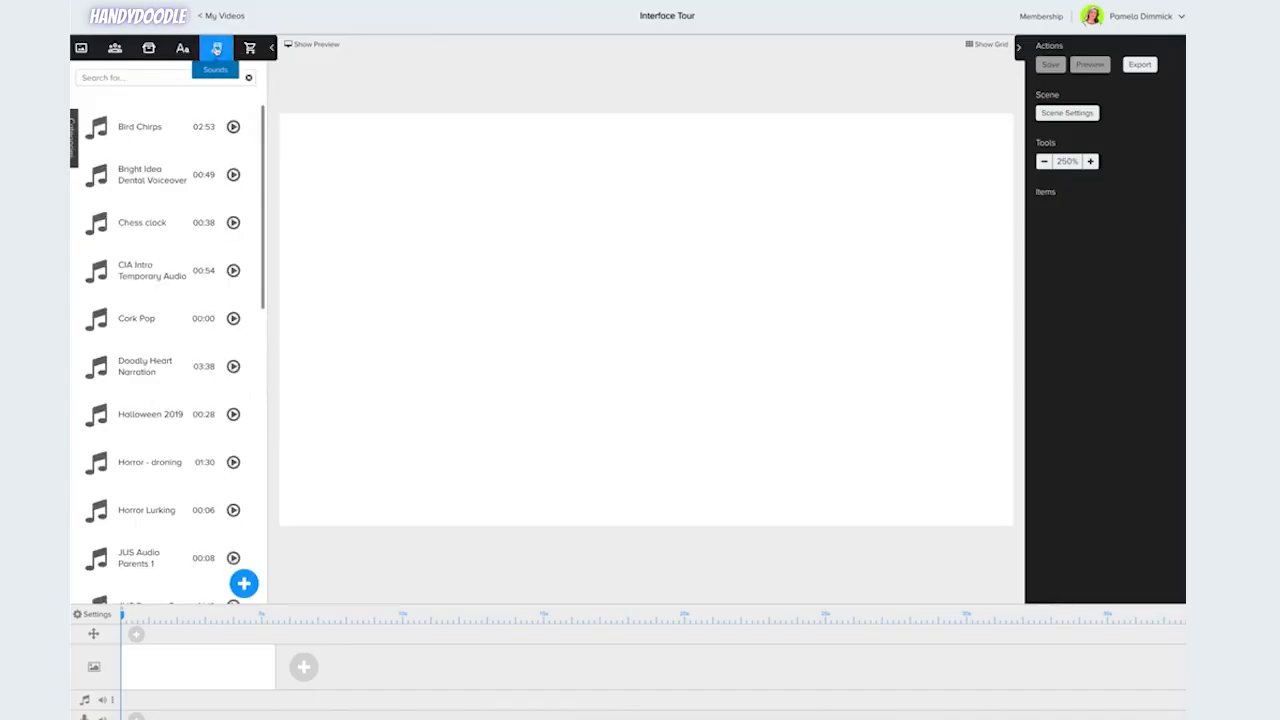
{"action": "left_click", "coordinate": [250, 50]}
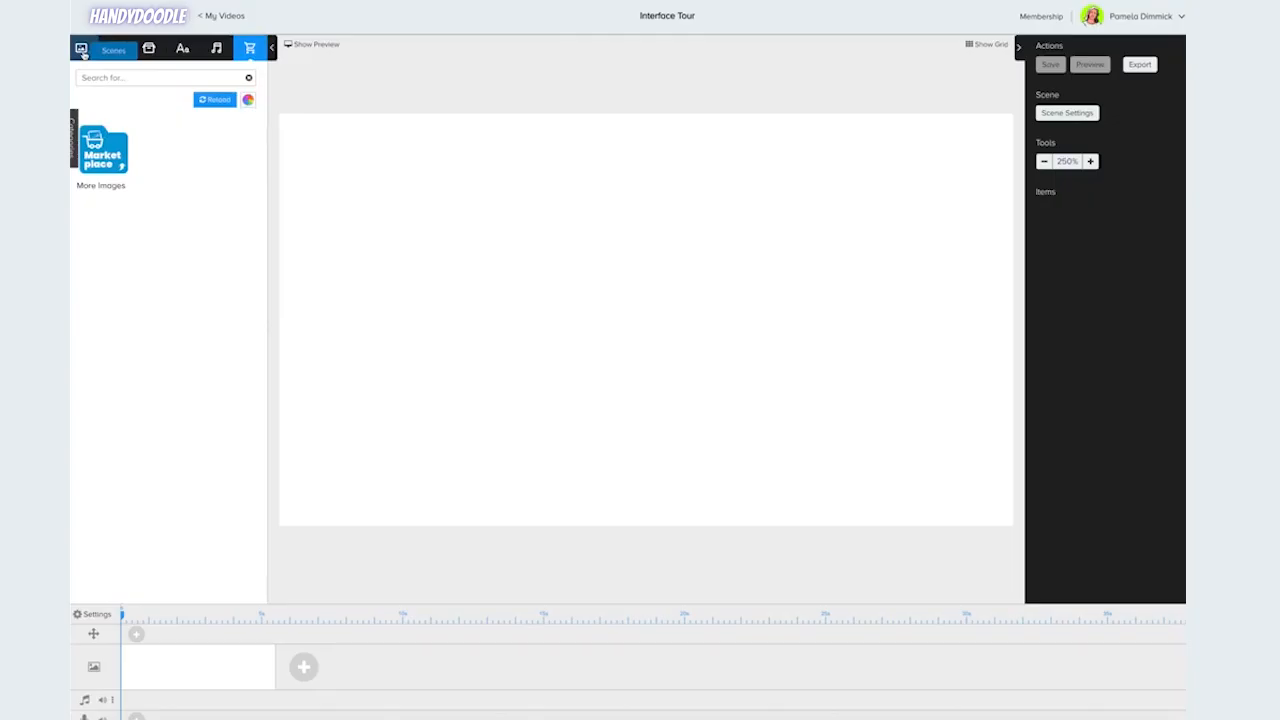
Open the characters library and browse its category list.
{"action": "left_click", "coordinate": [115, 49]}
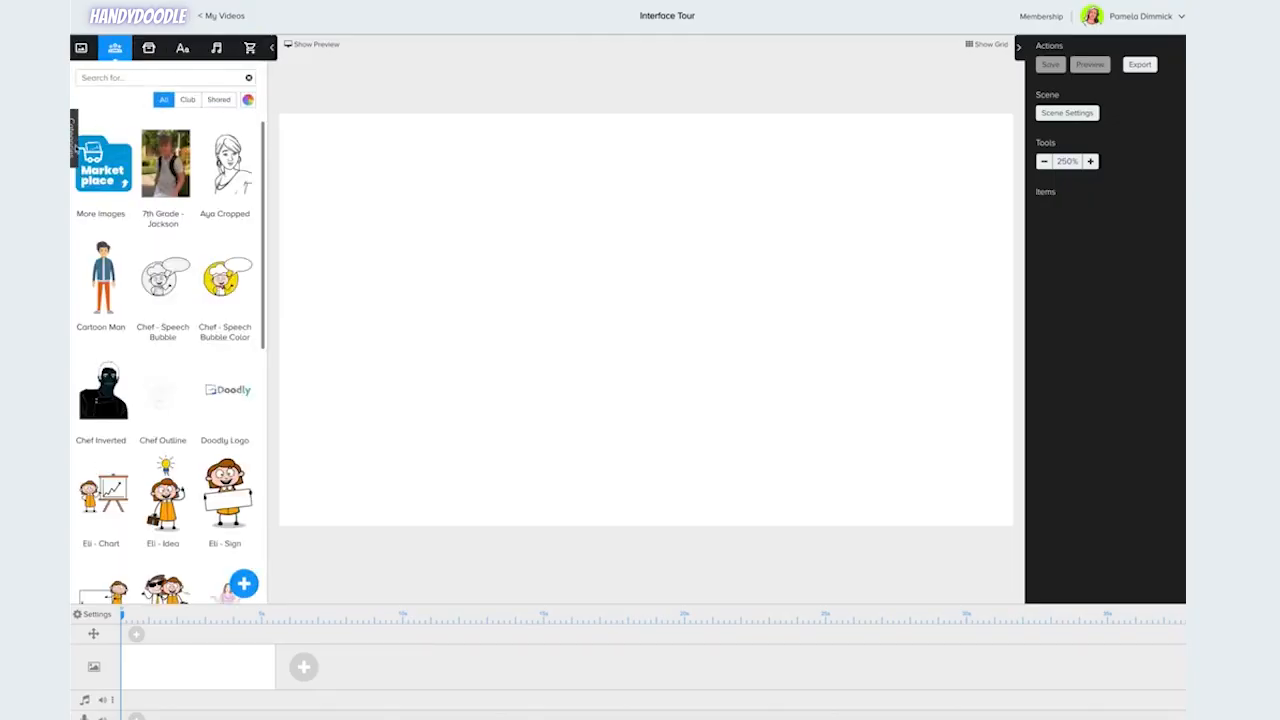
{"action": "left_click", "coordinate": [75, 128]}
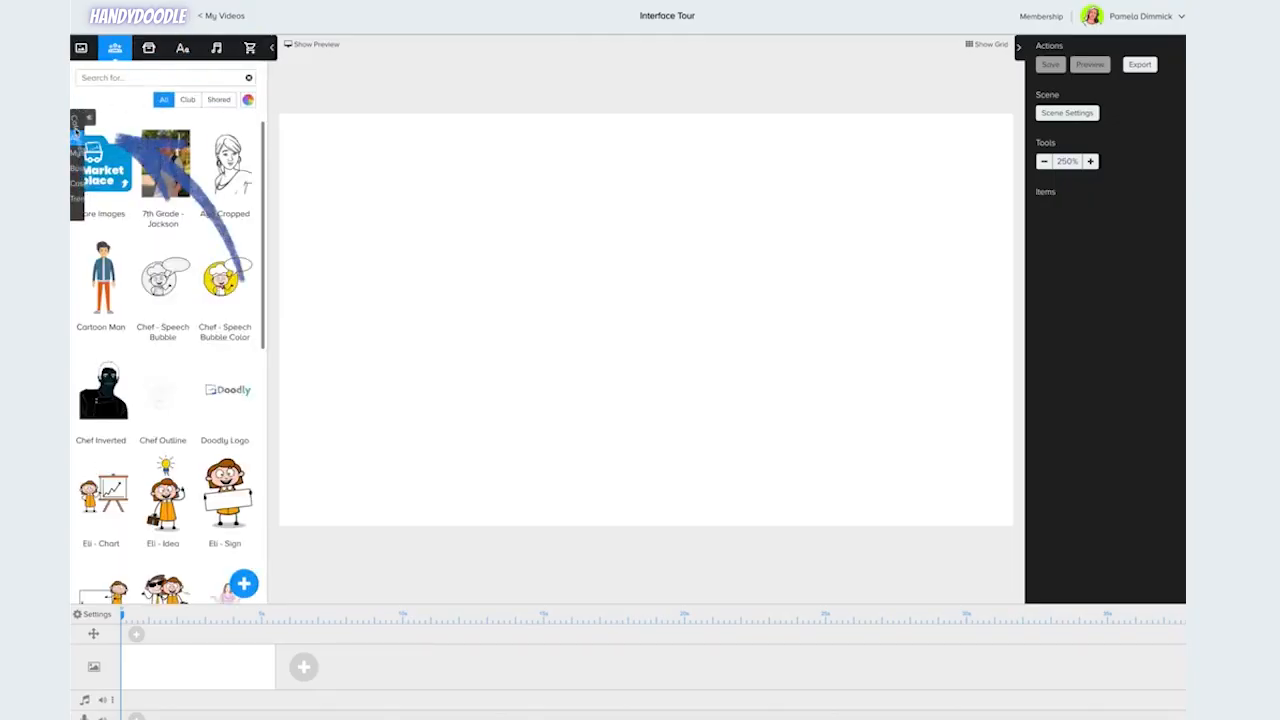
{"action": "left_click", "coordinate": [88, 169]}
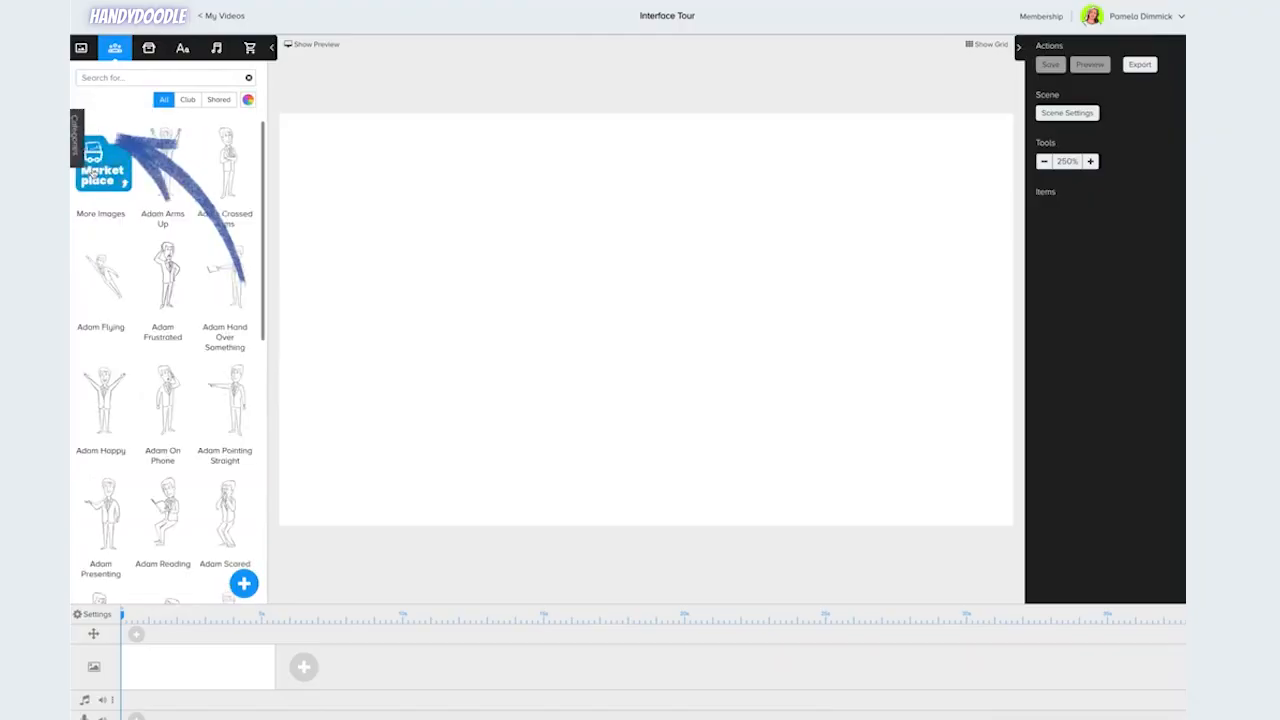
{"action": "left_click", "coordinate": [73, 137]}
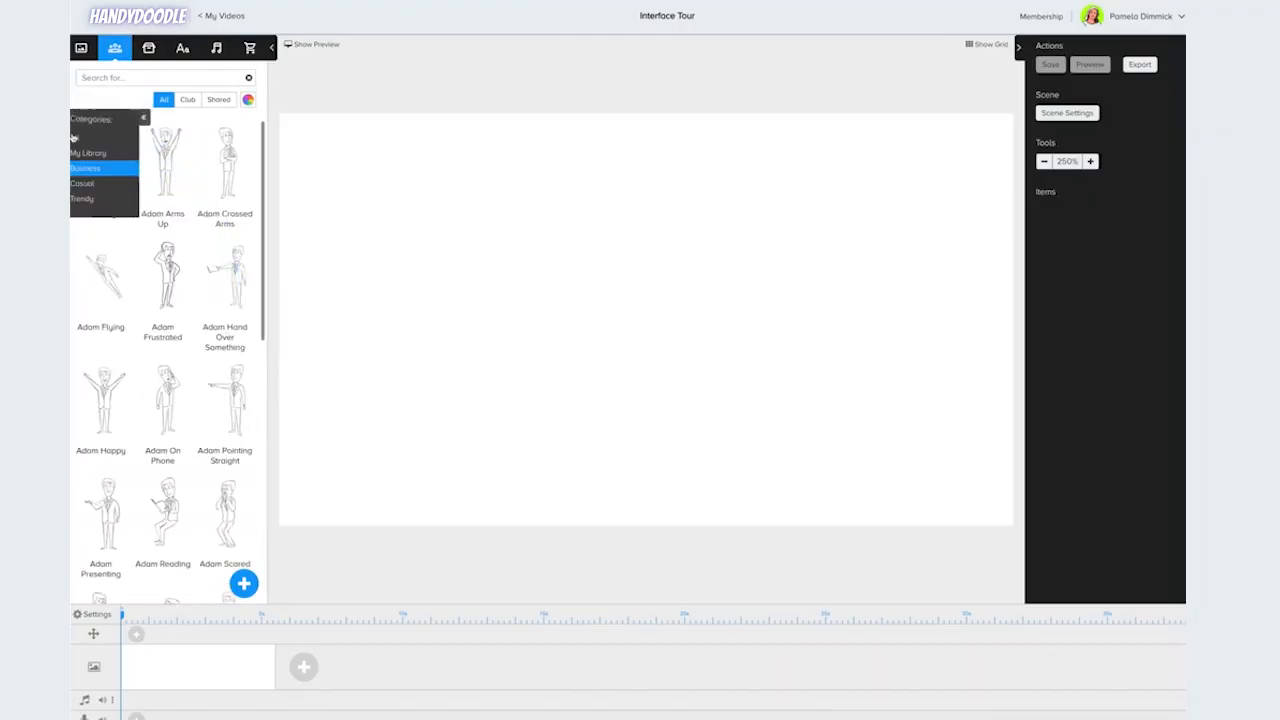
{"action": "left_click", "coordinate": [84, 185]}
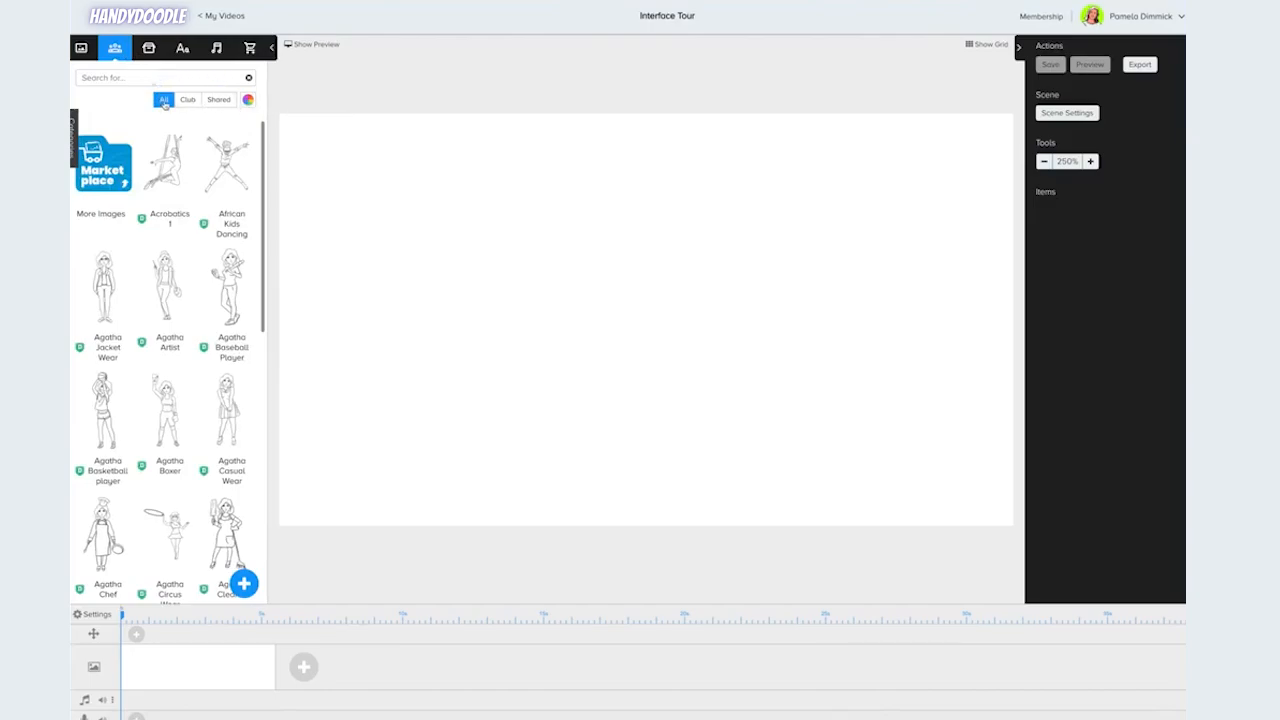
Filter the characters library by Club, Shared and All to compare what each shows.
{"action": "mouse_move", "coordinate": [143, 221]}
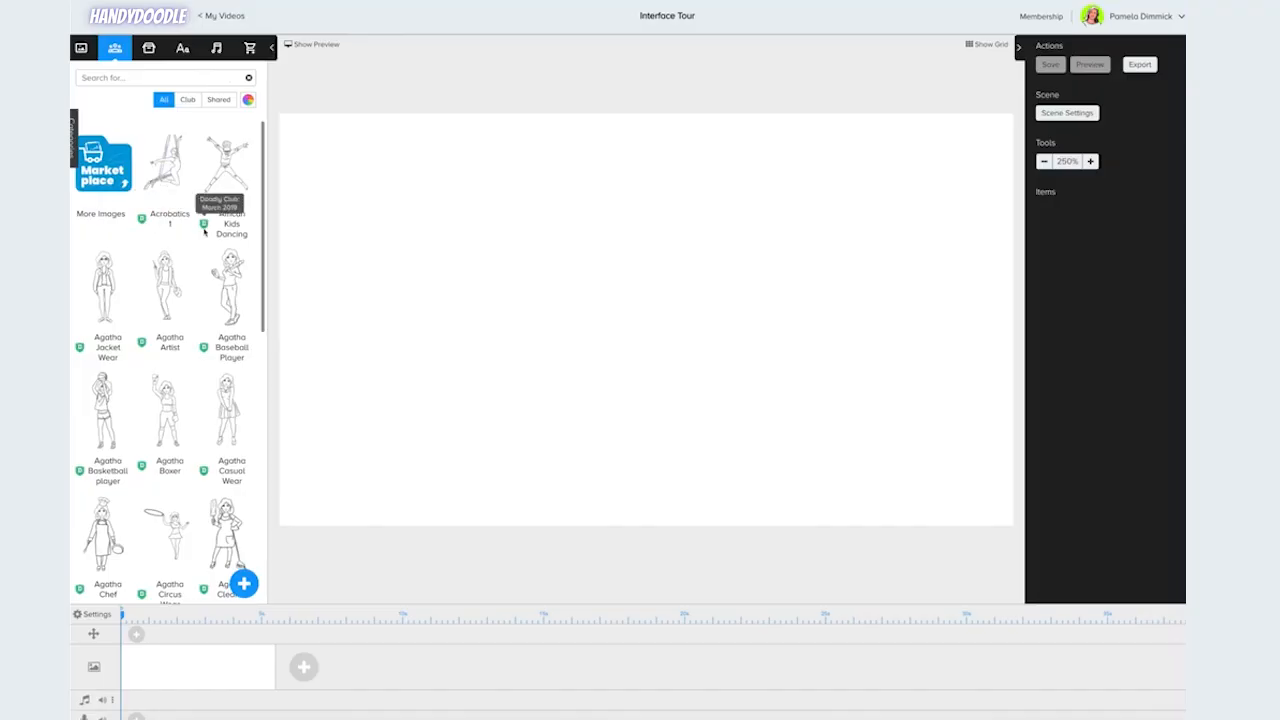
{"action": "left_click", "coordinate": [189, 101]}
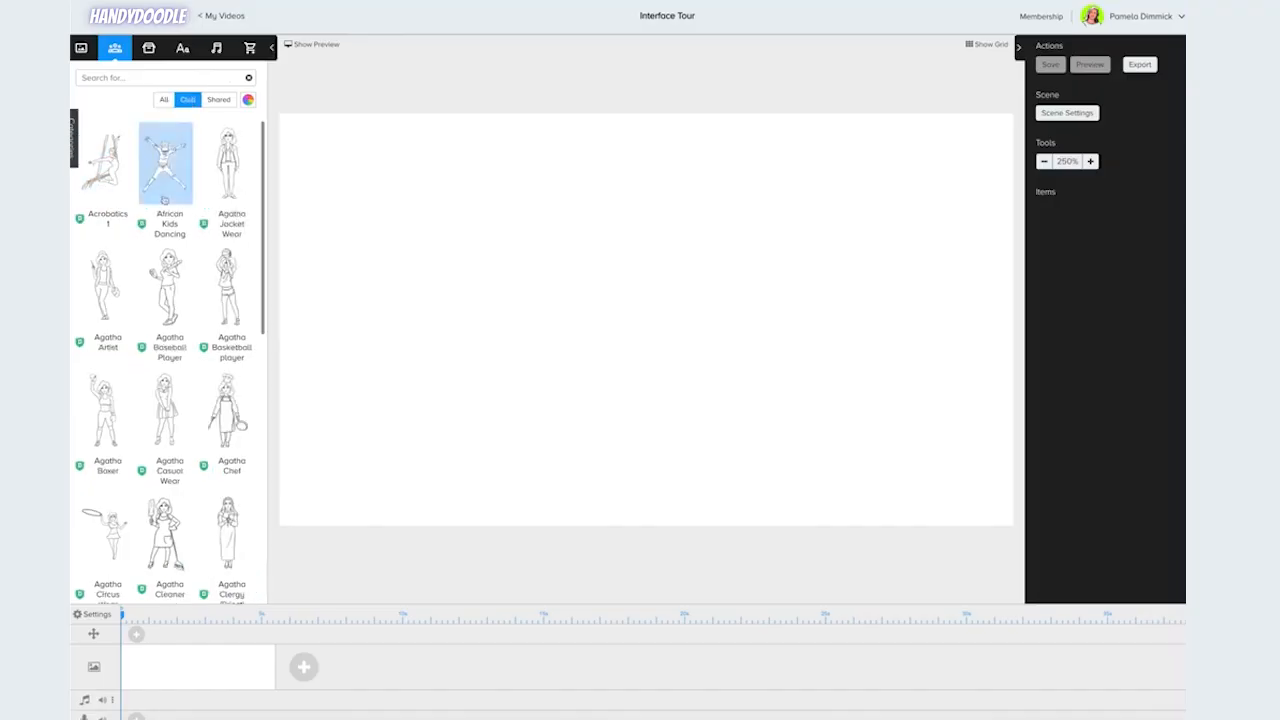
{"action": "scroll", "coordinate": [187, 332], "scroll_direction": "down", "scroll_amount": 6}
{"action": "scroll", "coordinate": [187, 332], "scroll_direction": "down", "scroll_amount": 10}
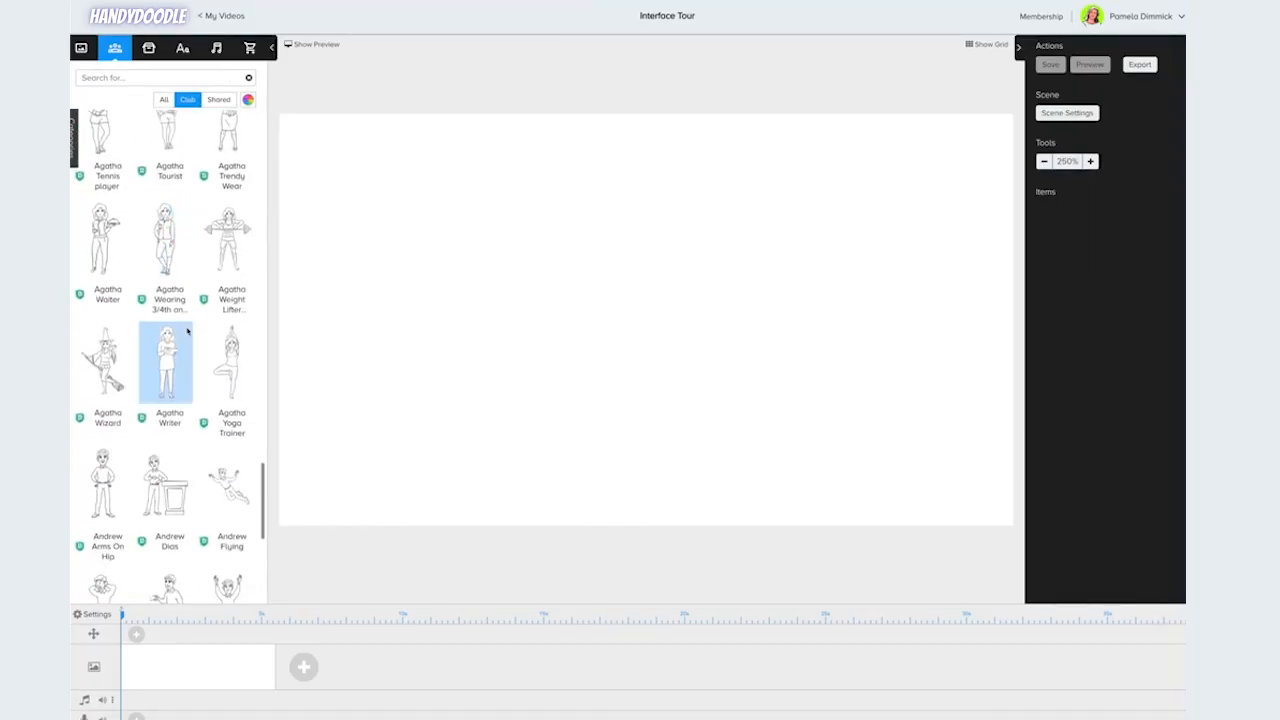
{"action": "left_click", "coordinate": [218, 101]}
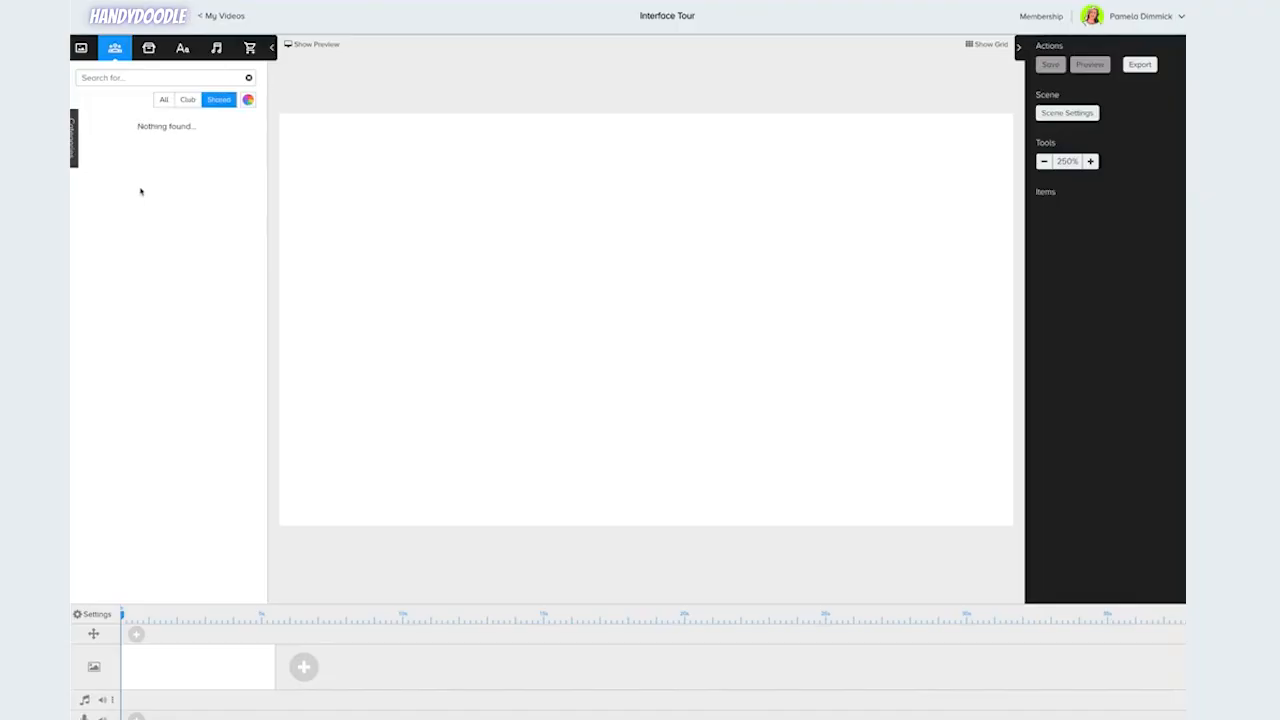
{"action": "left_click", "coordinate": [164, 99]}
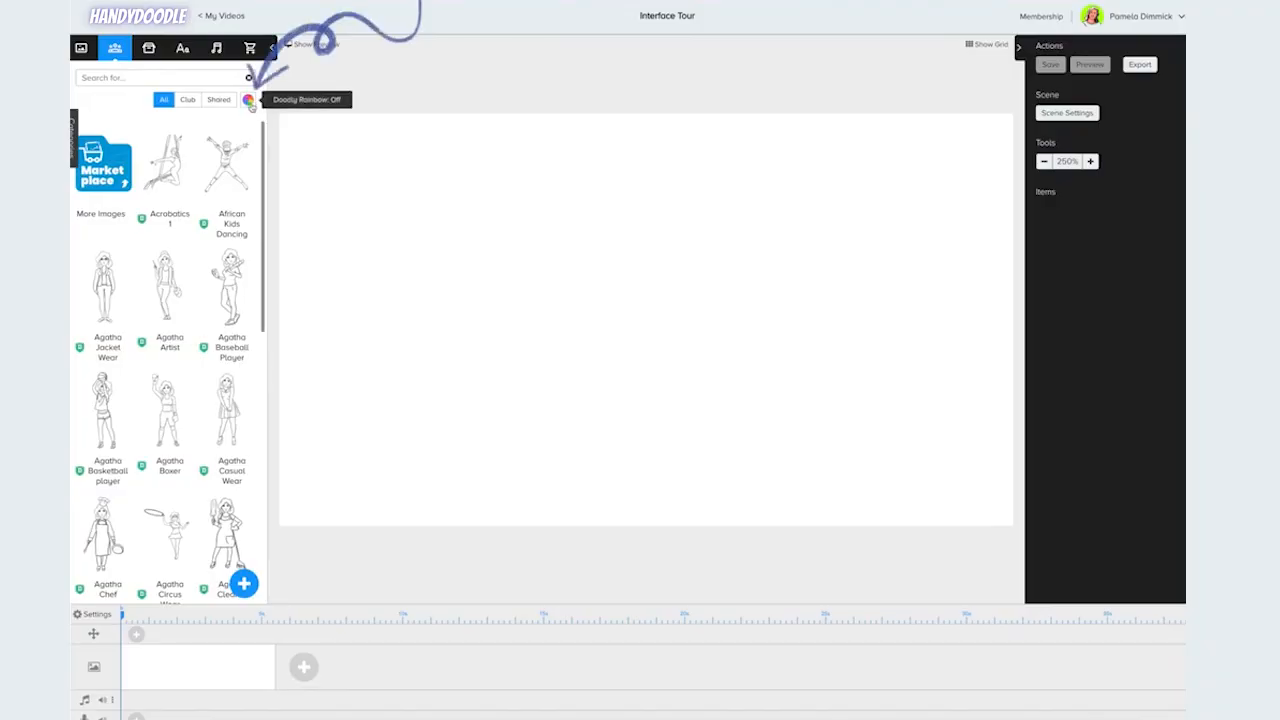
Switch the Doodly Rainbow color mode on to view colored characters, then off again in the scenes library.
{"action": "left_click", "coordinate": [249, 100]}
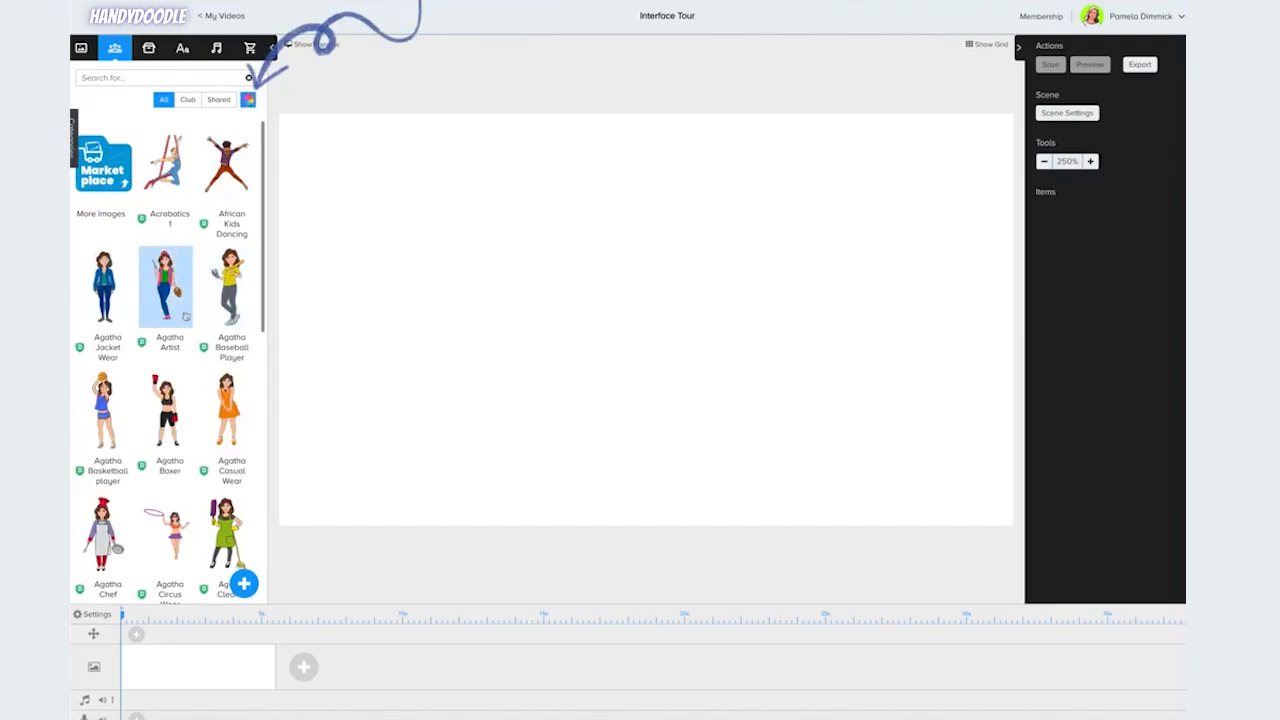
{"action": "scroll", "coordinate": [182, 396], "scroll_direction": "down", "scroll_amount": 6}
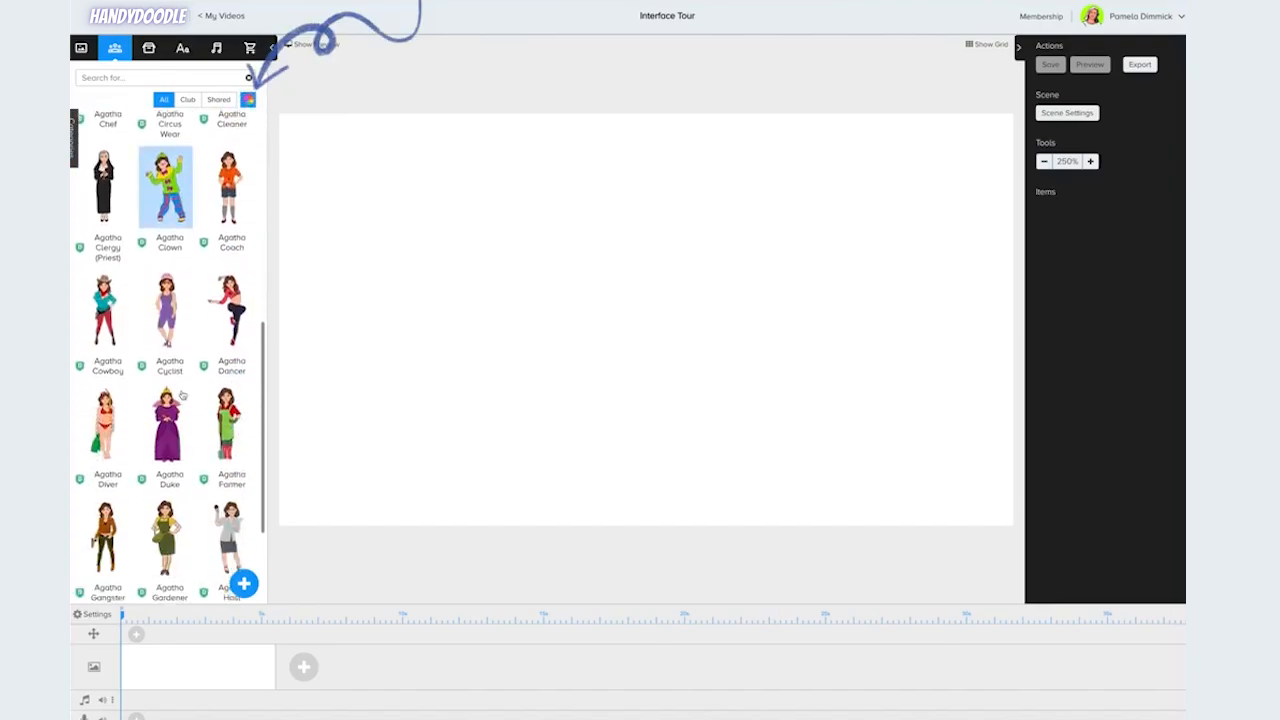
{"action": "scroll", "coordinate": [182, 396], "scroll_direction": "down", "scroll_amount": 3}
{"action": "left_click", "coordinate": [82, 48]}
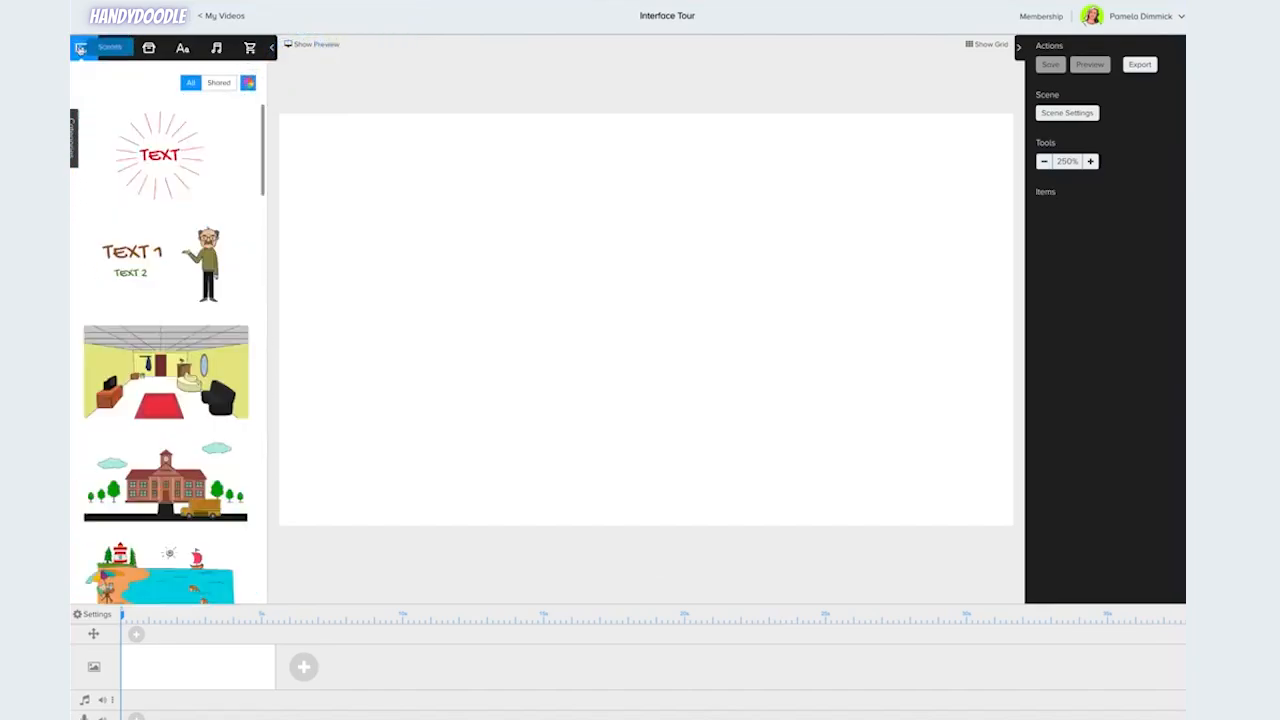
{"action": "left_click", "coordinate": [248, 83]}
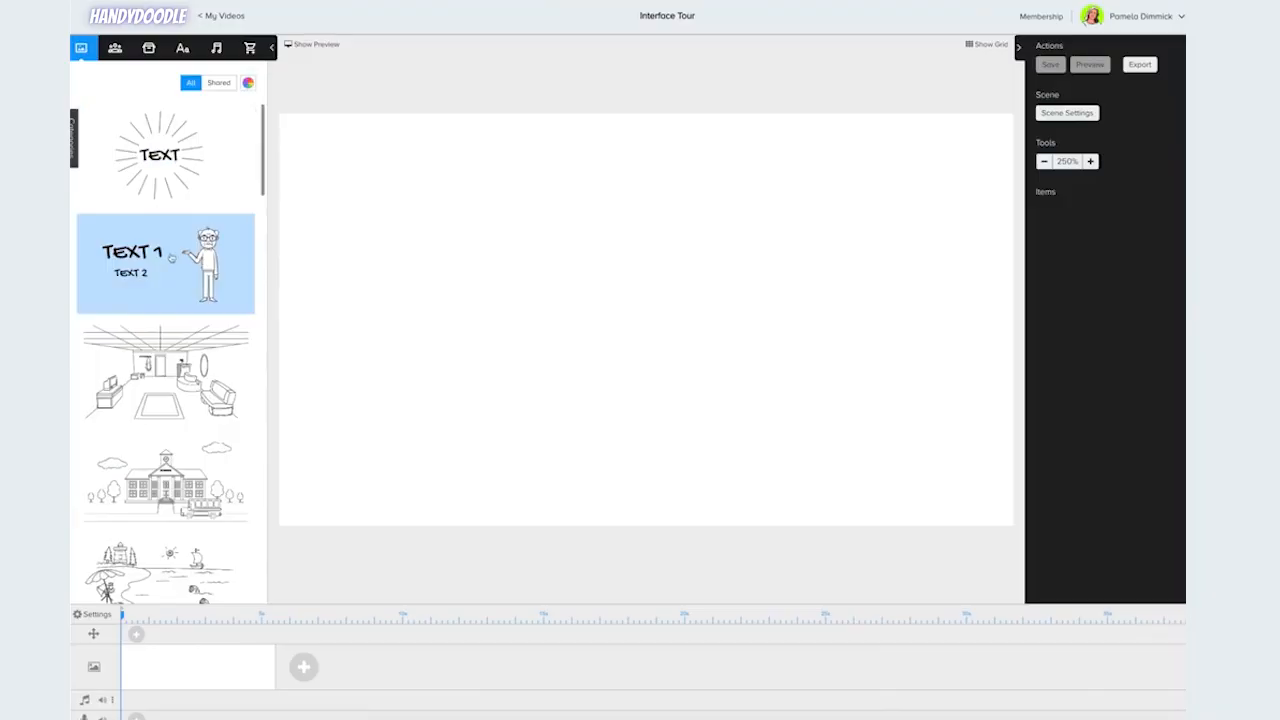
Add the text-and-character scene template to the canvas and reposition its character and TEXT 1.
{"action": "left_click_drag", "start_coordinate": [172, 258], "coordinate": [594, 277]}
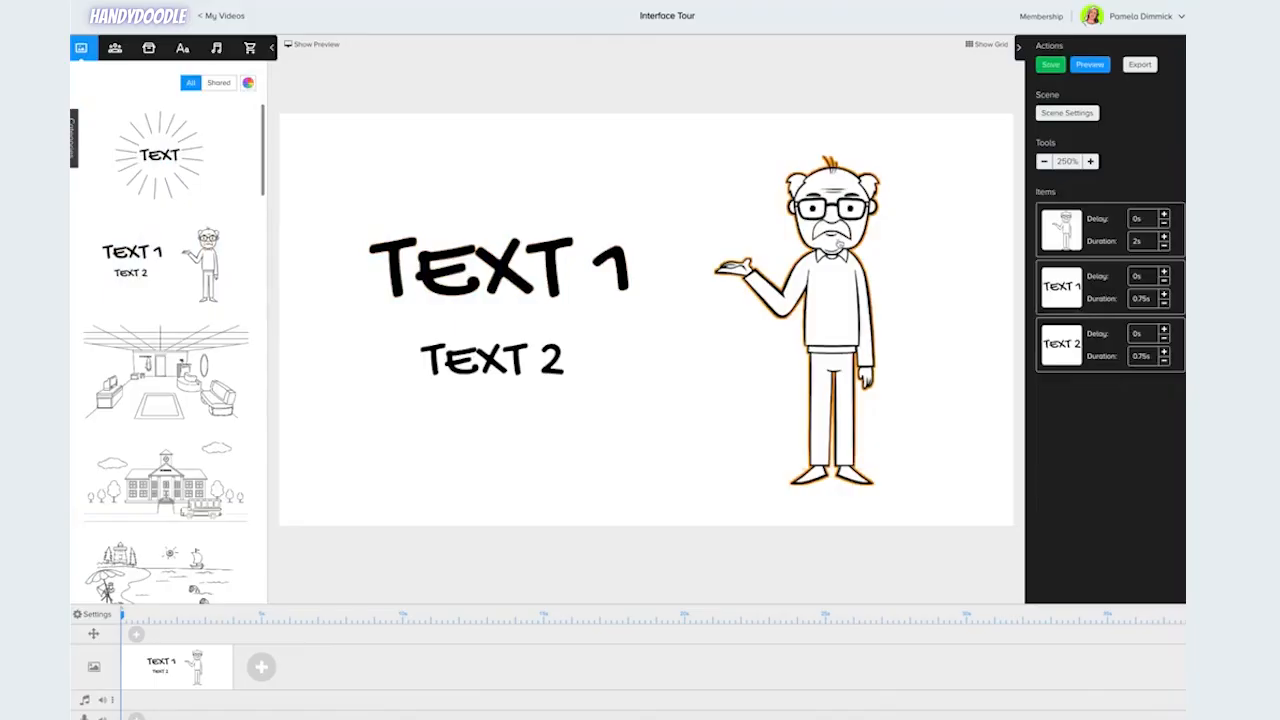
{"action": "left_click_drag", "start_coordinate": [838, 245], "coordinate": [926, 240]}
{"action": "left_click_drag", "start_coordinate": [490, 280], "coordinate": [520, 272]}
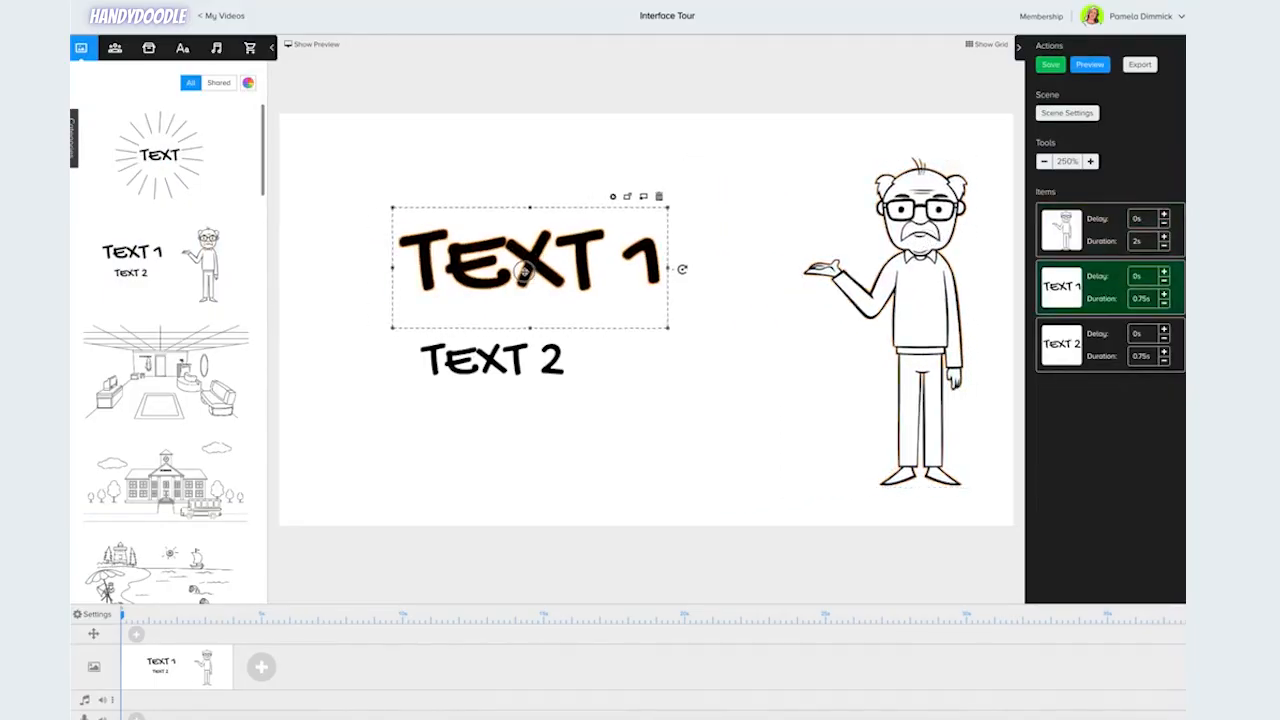
Nudge TEXT 1 and TEXT 2 slightly right, using the canvas grid as a guide.
{"action": "left_click", "coordinate": [988, 45]}
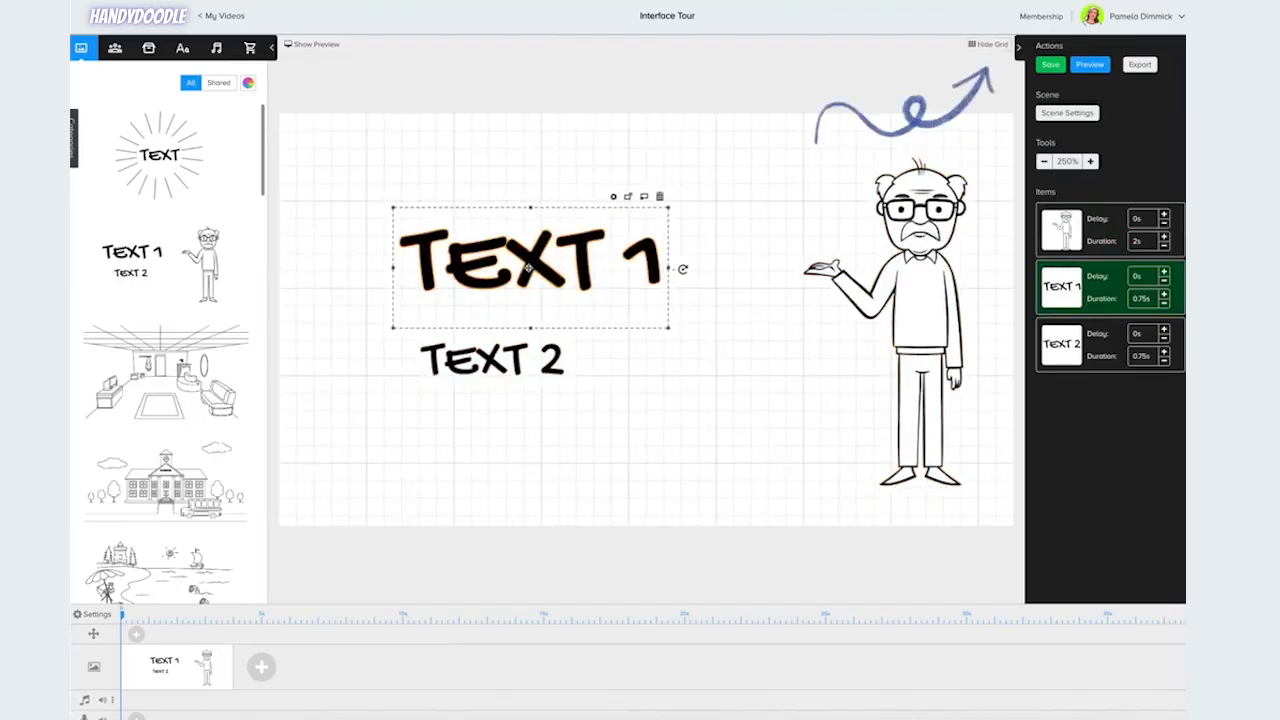
{"action": "left_click_drag", "start_coordinate": [528, 268], "coordinate": [578, 258]}
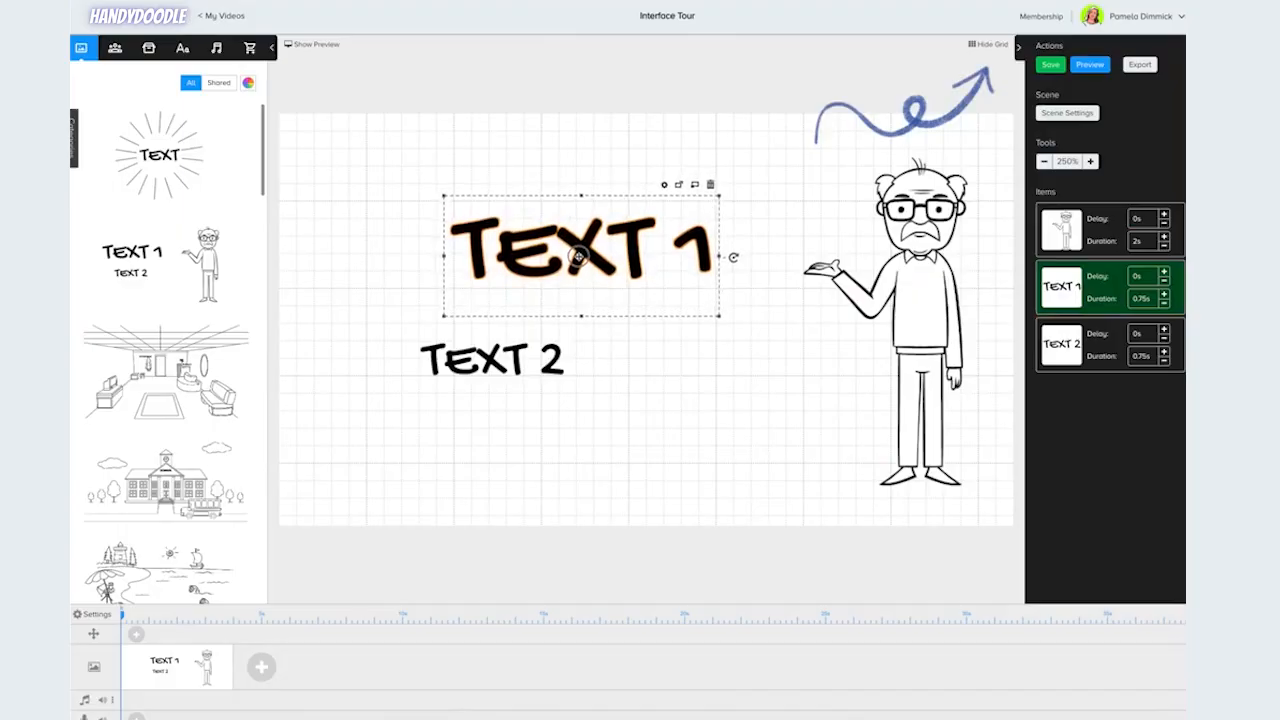
{"action": "left_click_drag", "start_coordinate": [515, 362], "coordinate": [551, 357]}
{"action": "left_click", "coordinate": [990, 45]}
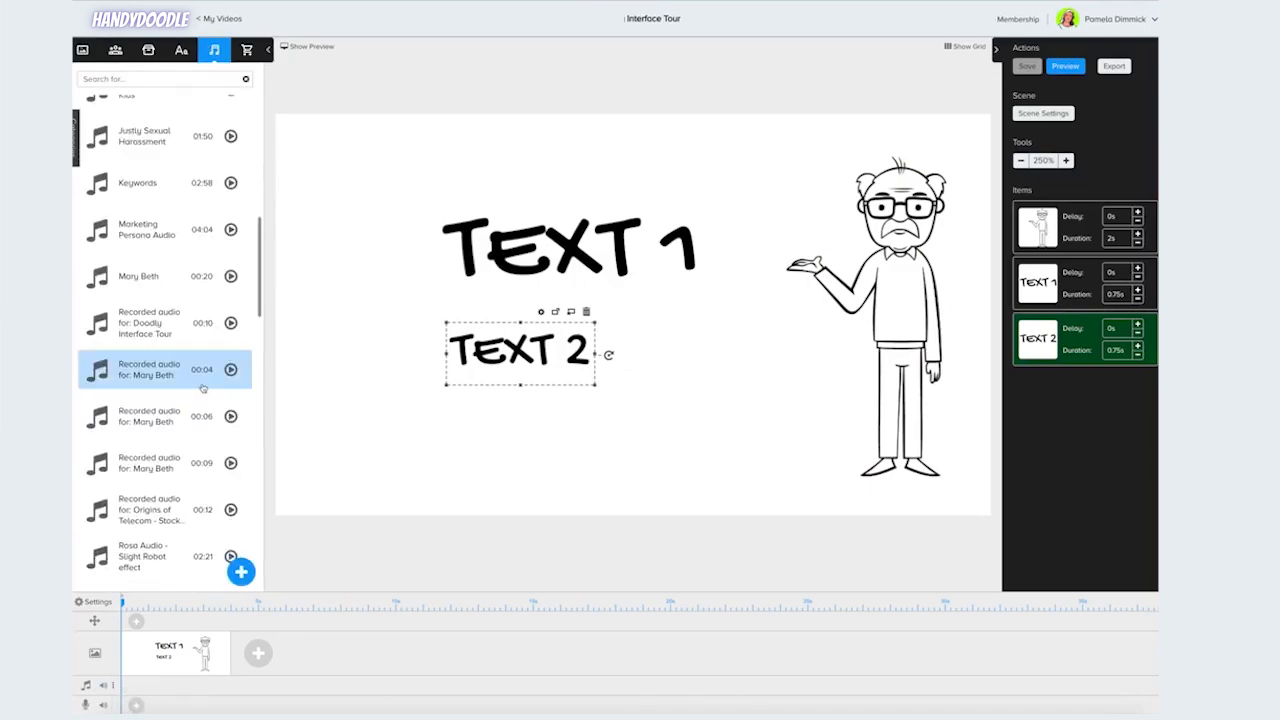
Add the Dance With Me music track to the timeline's audio track.
{"action": "scroll", "coordinate": [180, 400], "scroll_direction": "down", "scroll_amount": 5}
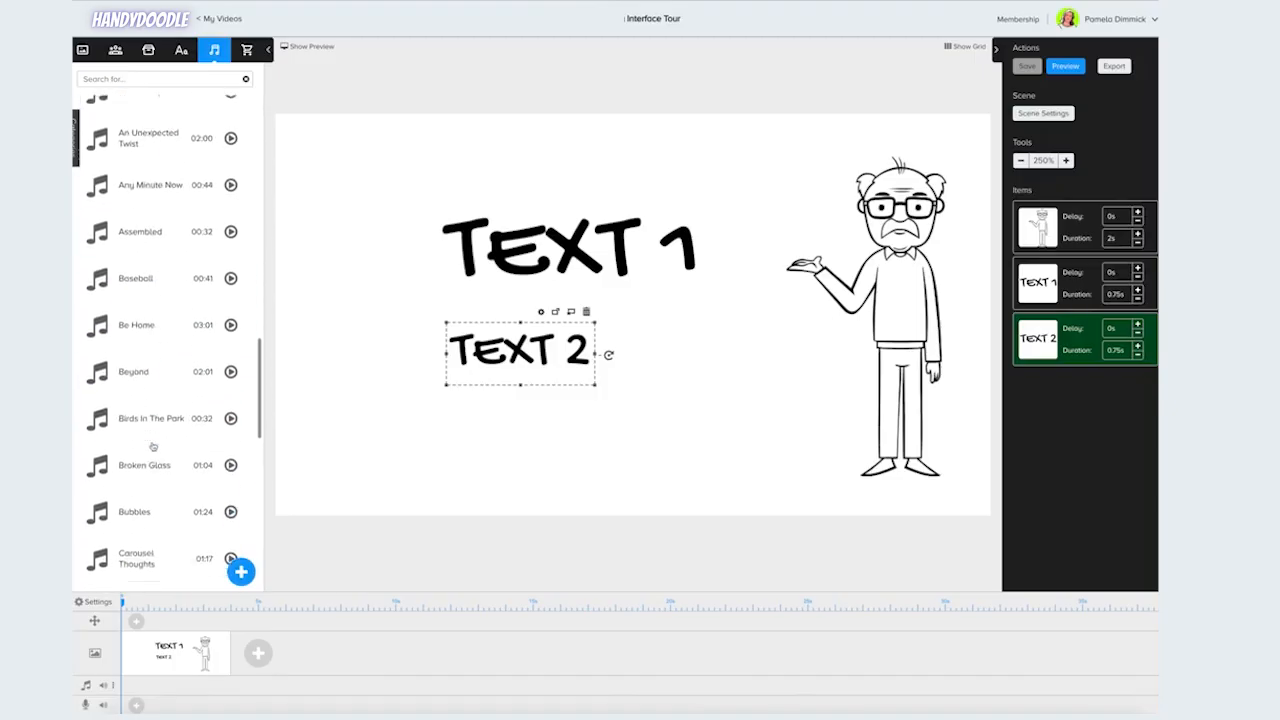
{"action": "scroll", "coordinate": [155, 425], "scroll_direction": "down", "scroll_amount": 8}
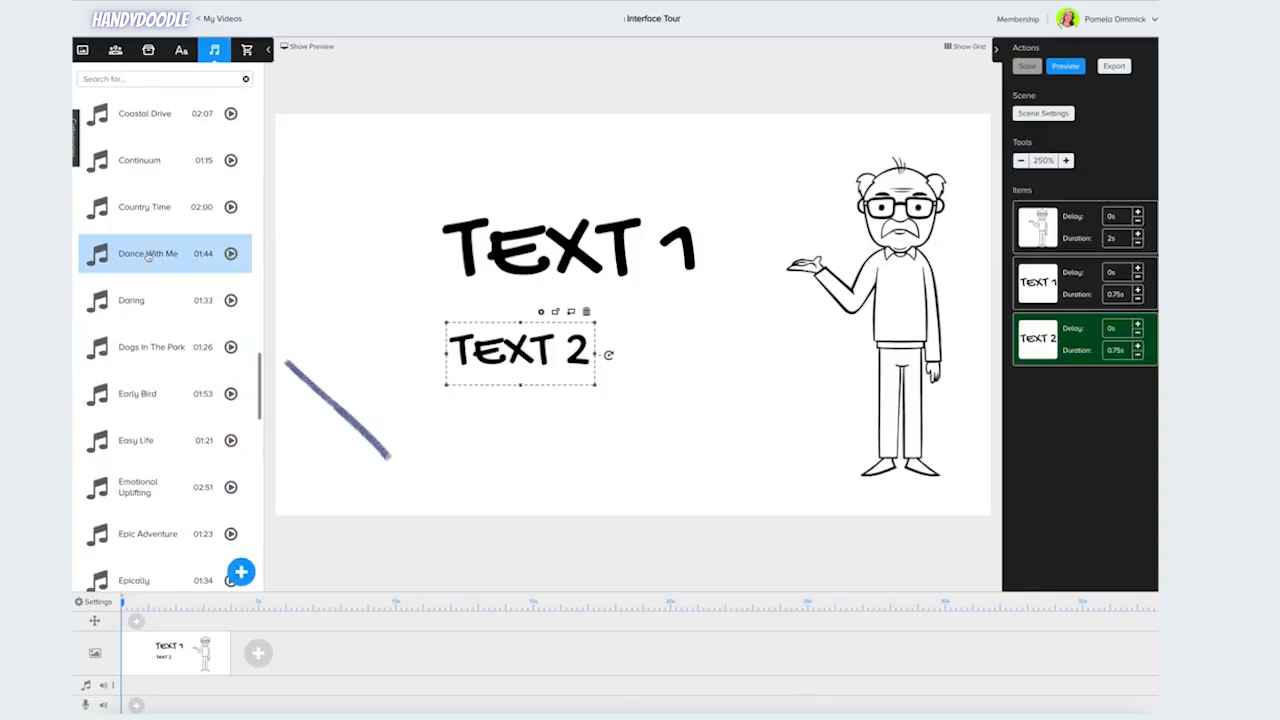
{"action": "left_click_drag", "start_coordinate": [148, 256], "coordinate": [214, 686]}
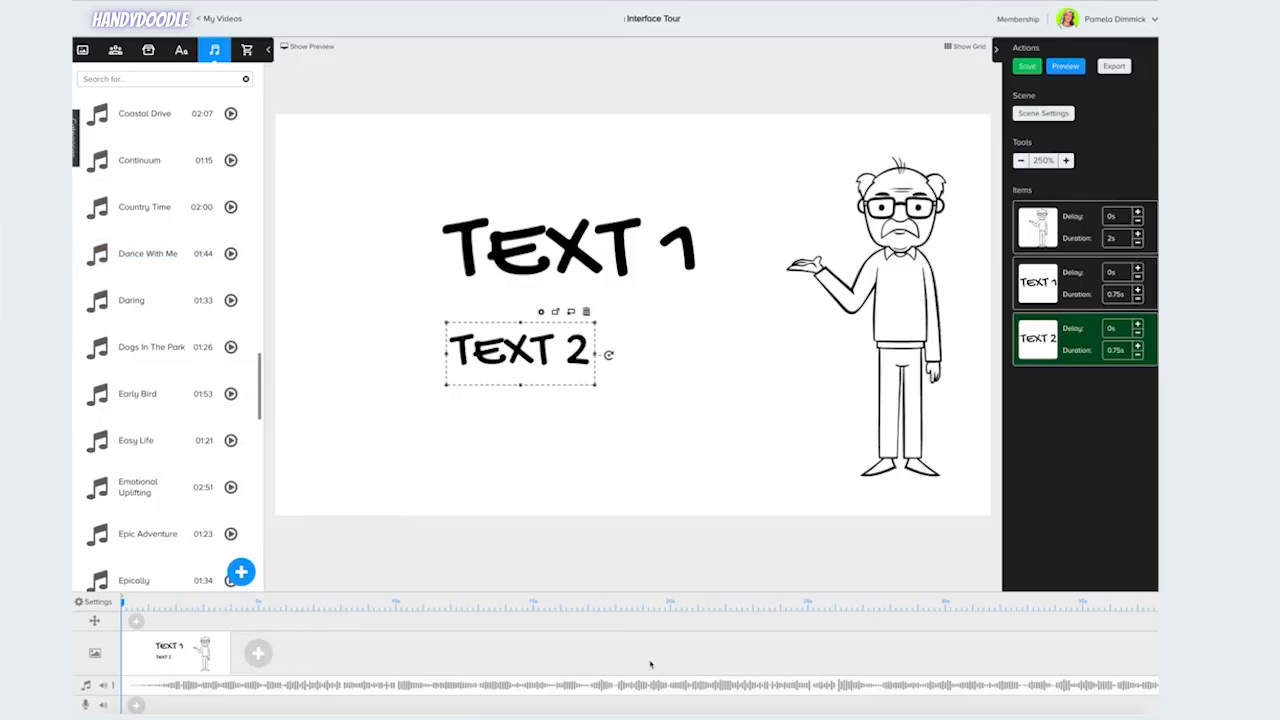
Add a new blank scene after the first one on the timeline.
{"action": "scroll", "coordinate": [650, 664], "scroll_direction": "right", "scroll_amount": 15}
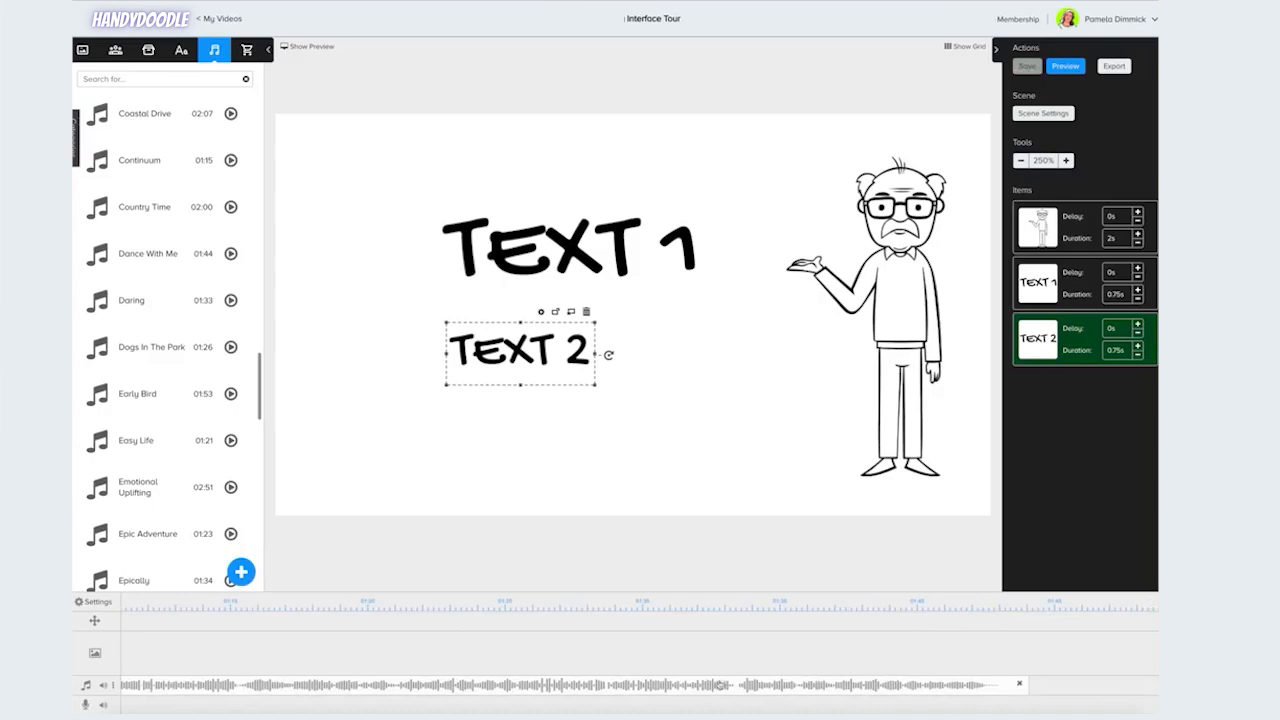
{"action": "scroll", "coordinate": [255, 625], "scroll_direction": "left", "scroll_amount": 15}
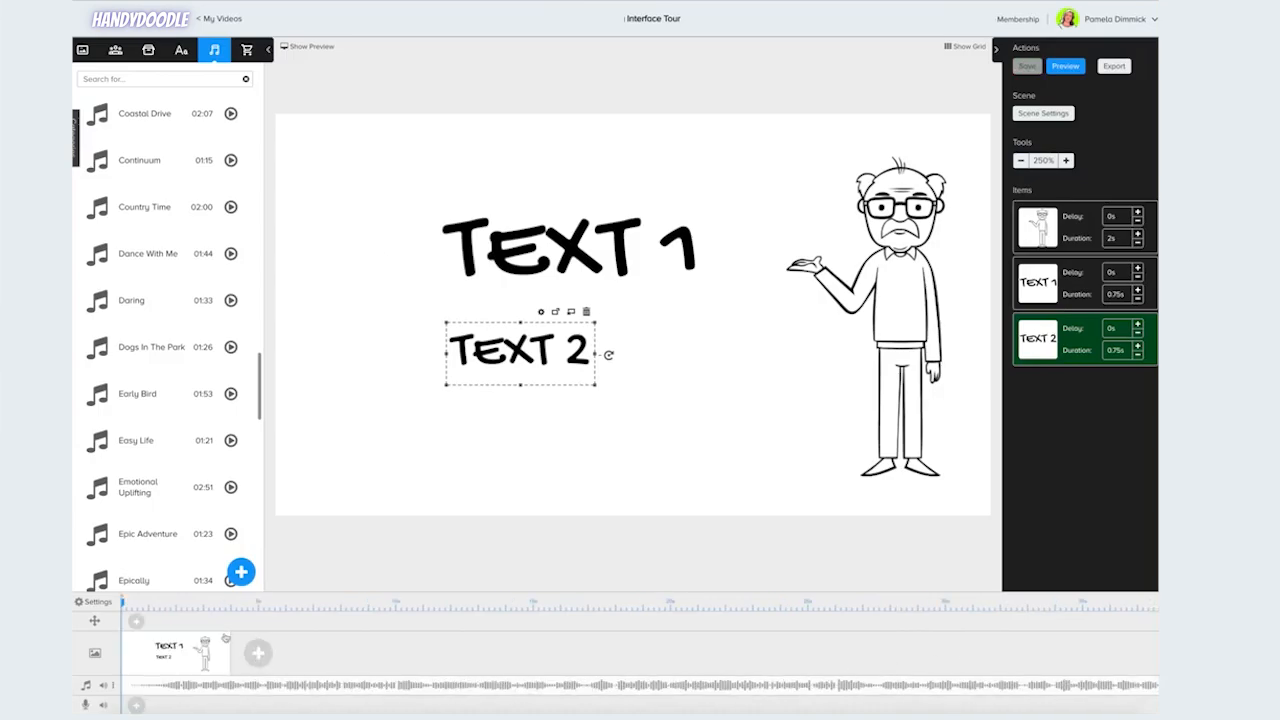
{"action": "left_click", "coordinate": [260, 655]}
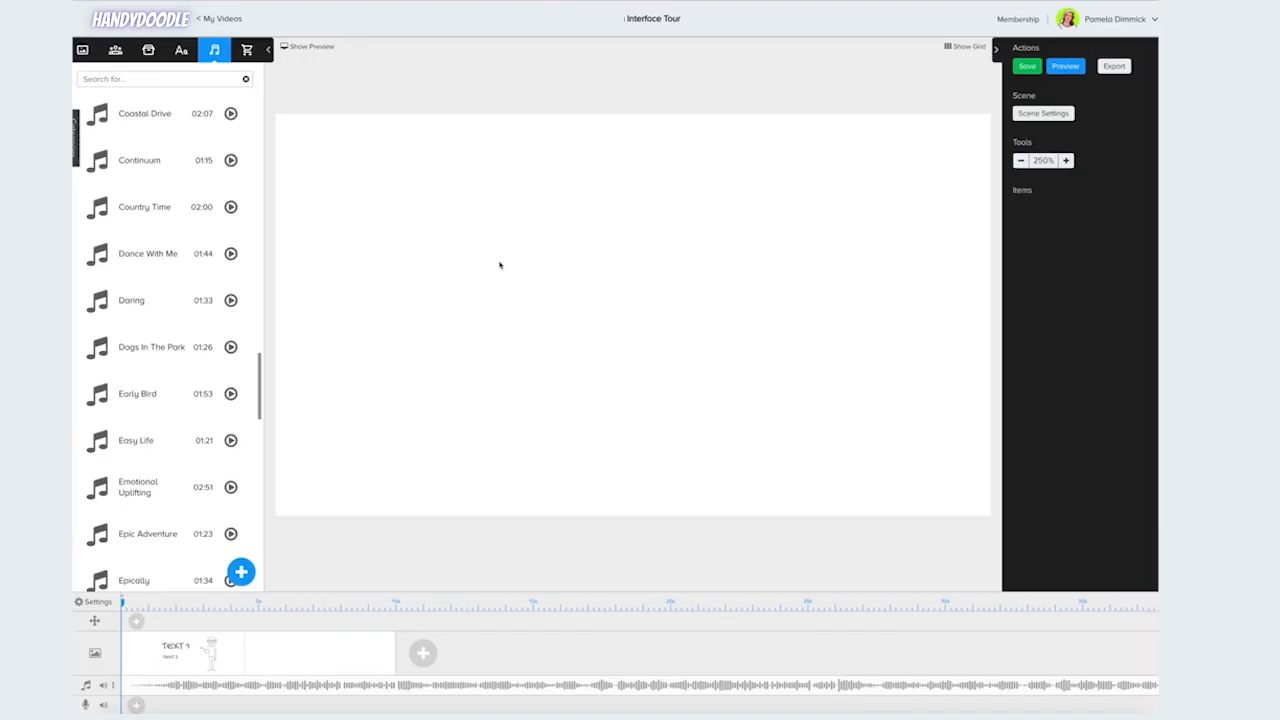
Add the Agatha Martial Artist character to the new scene.
{"action": "left_click", "coordinate": [117, 52]}
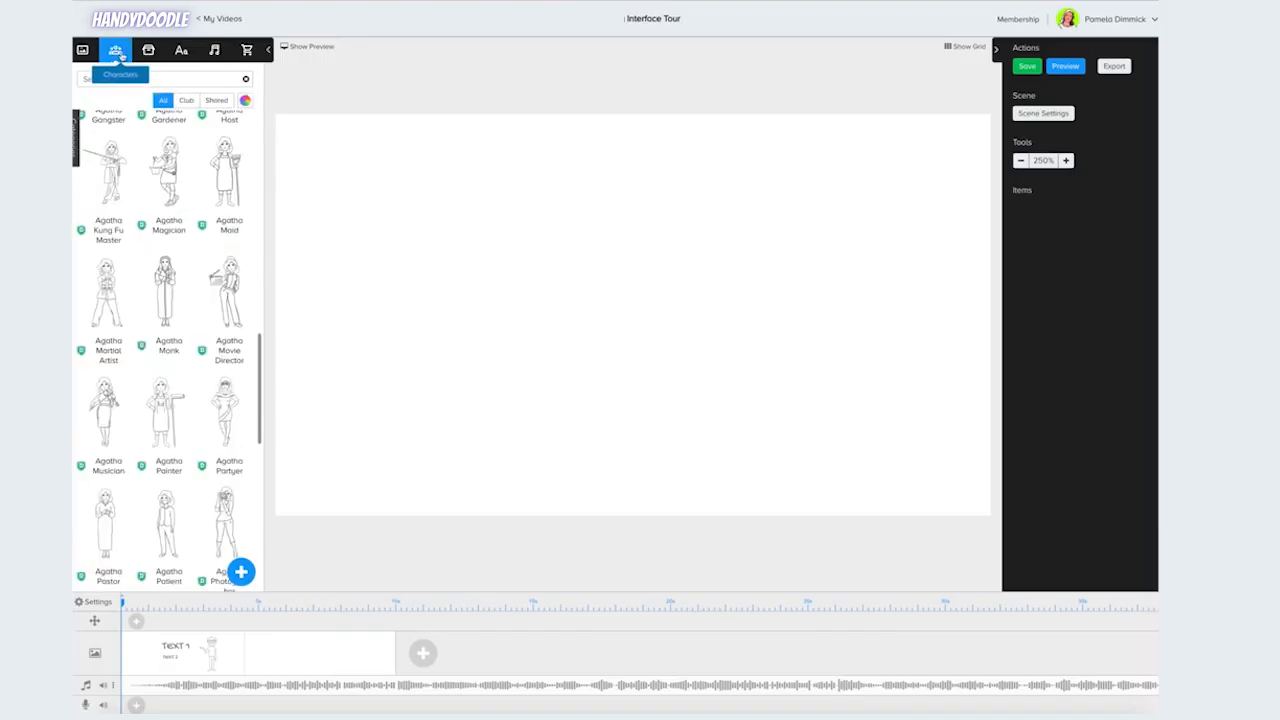
{"action": "left_click", "coordinate": [168, 172]}
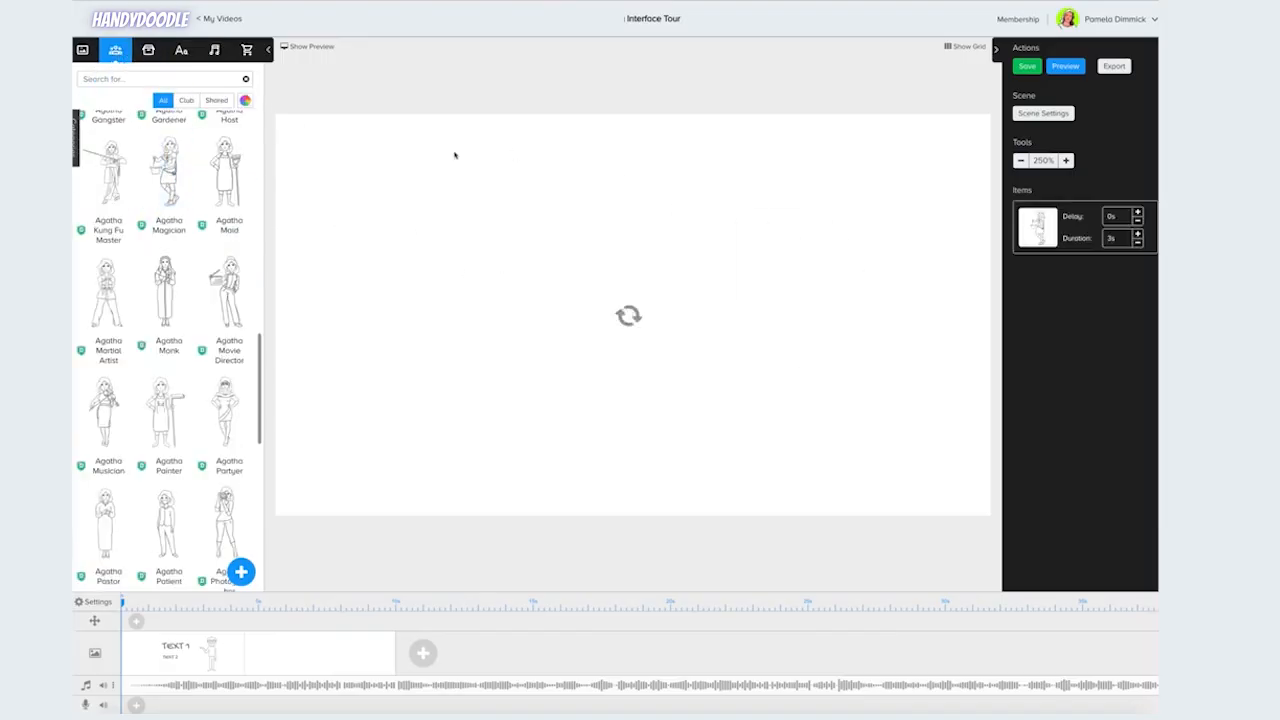
Place the Agatha Martial Artist character on the left side of the new scene.
{"action": "left_click", "coordinate": [105, 295]}
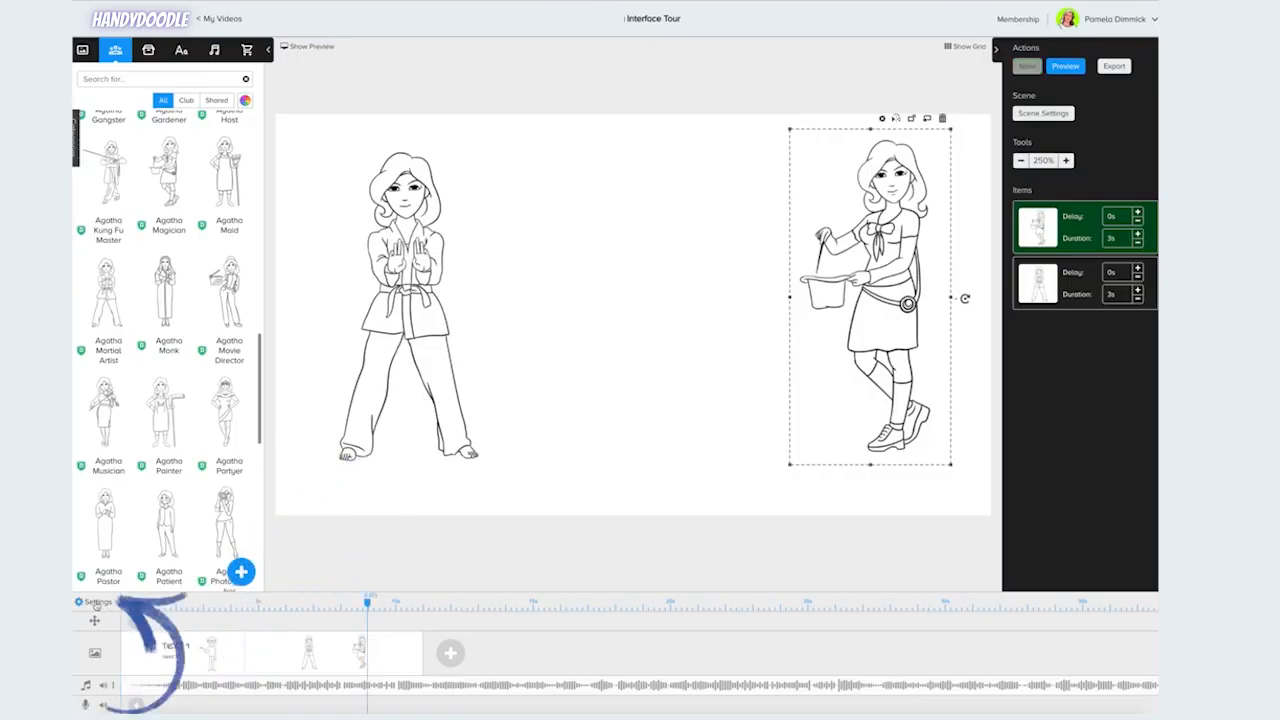
{"action": "left_click", "coordinate": [97, 603]}
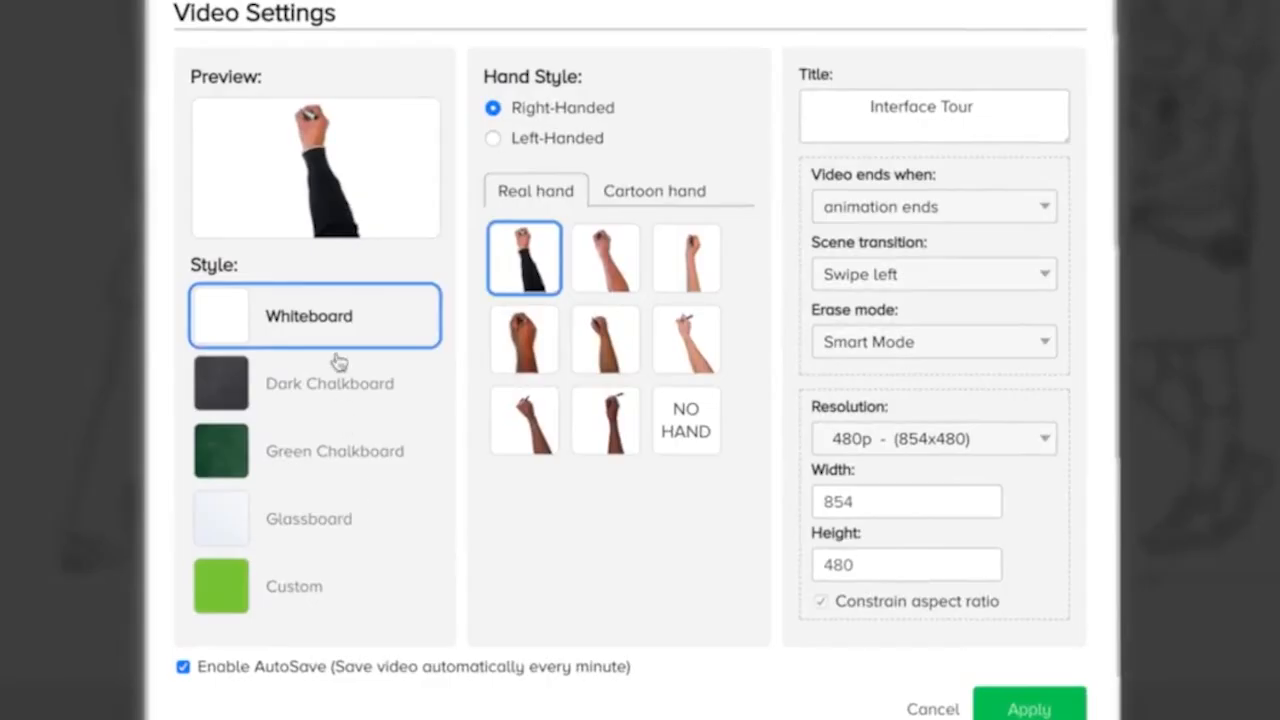
{"action": "left_click", "coordinate": [304, 396]}
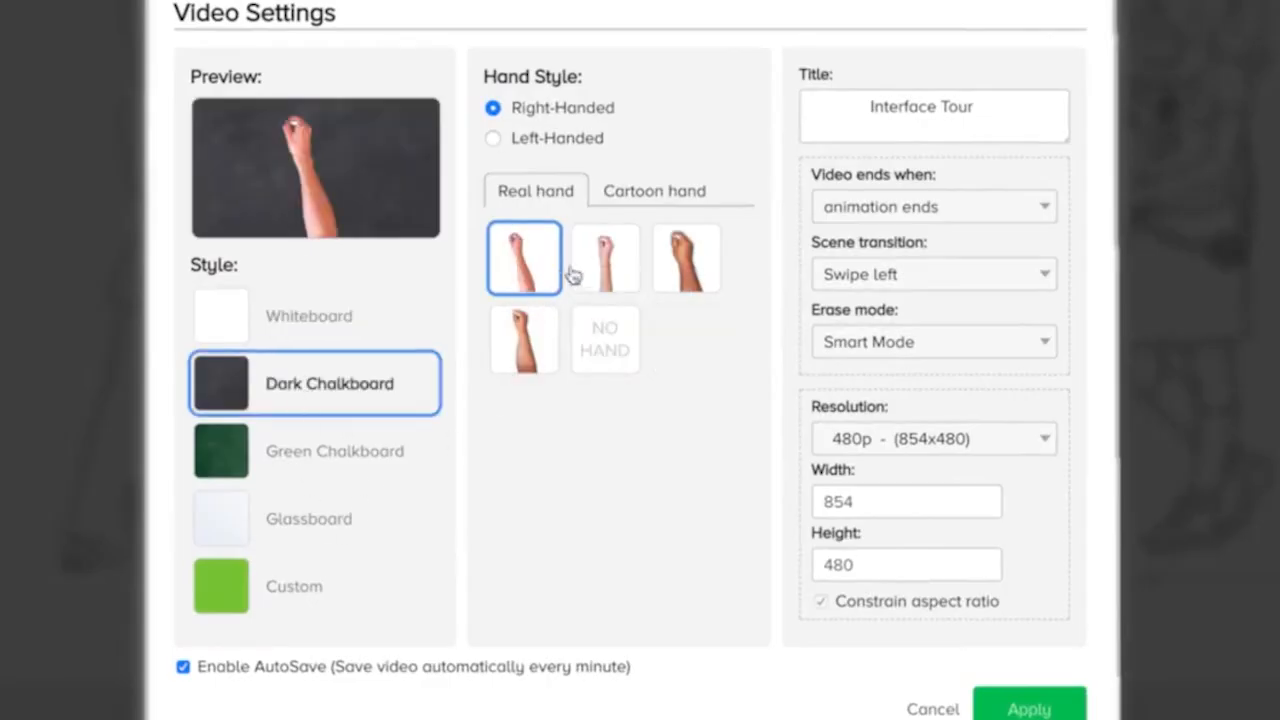
{"action": "left_click", "coordinate": [612, 262]}
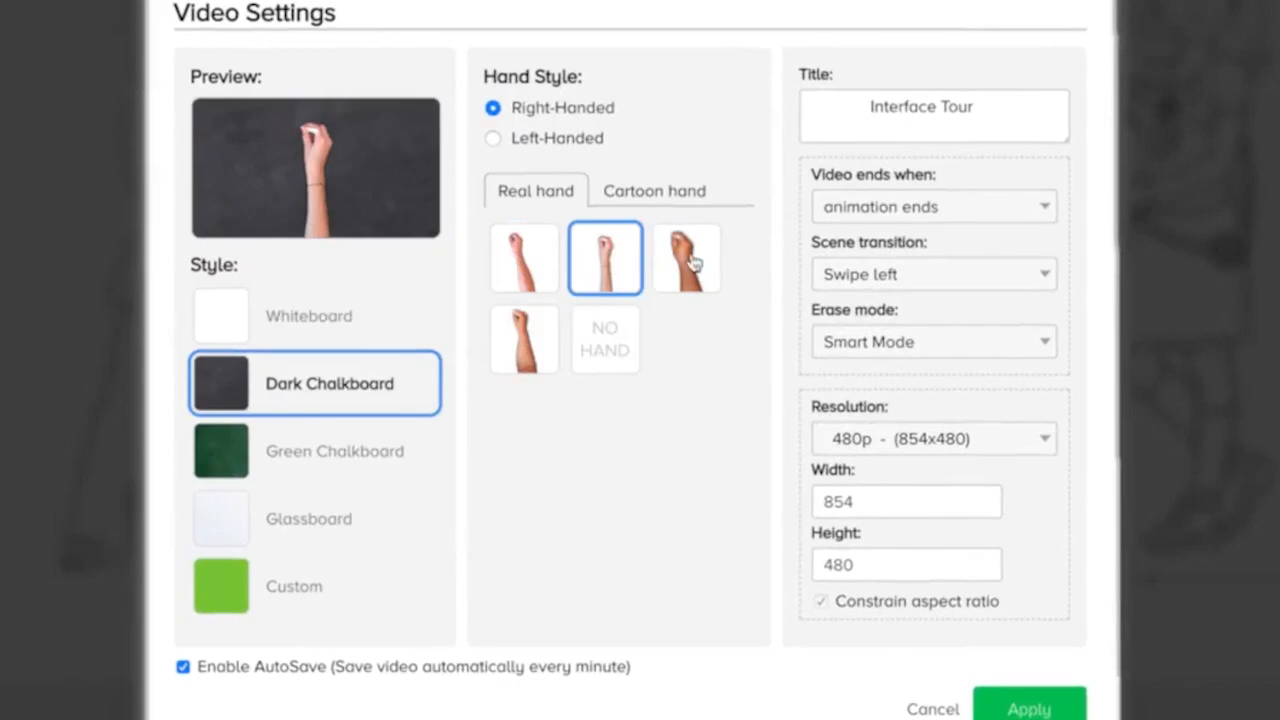
{"action": "left_click", "coordinate": [494, 139]}
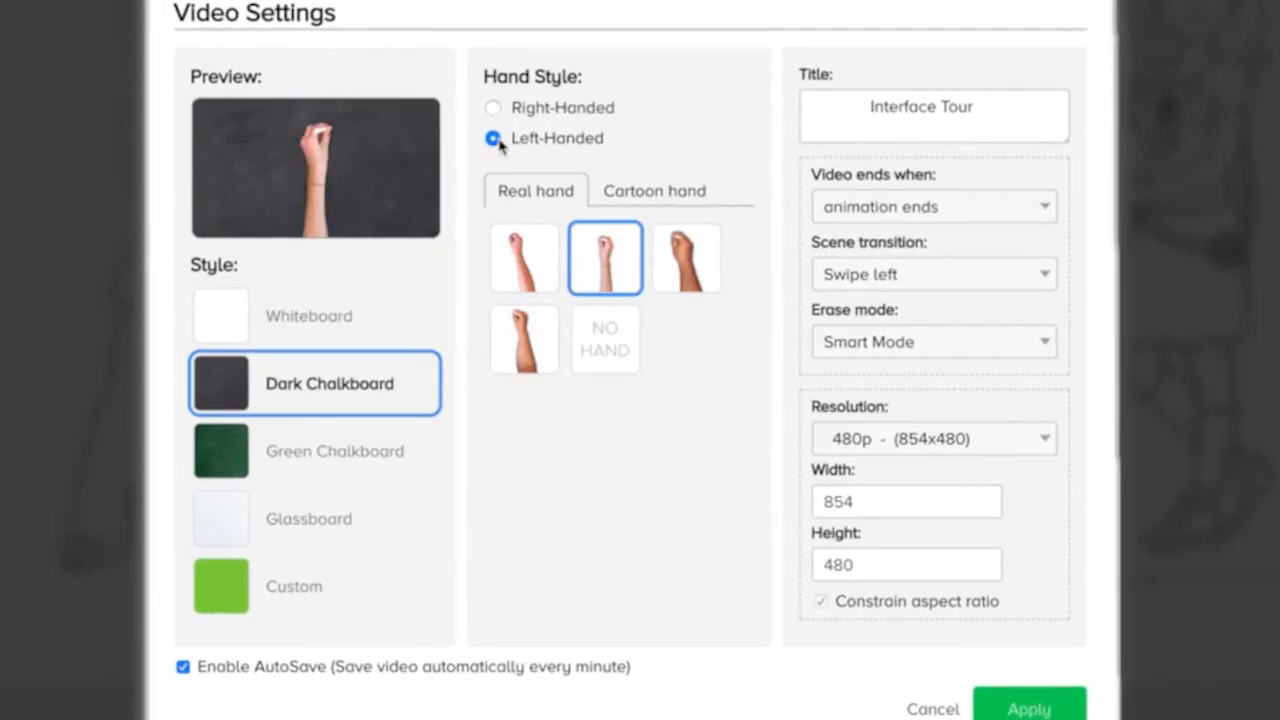
{"action": "left_click", "coordinate": [678, 195]}
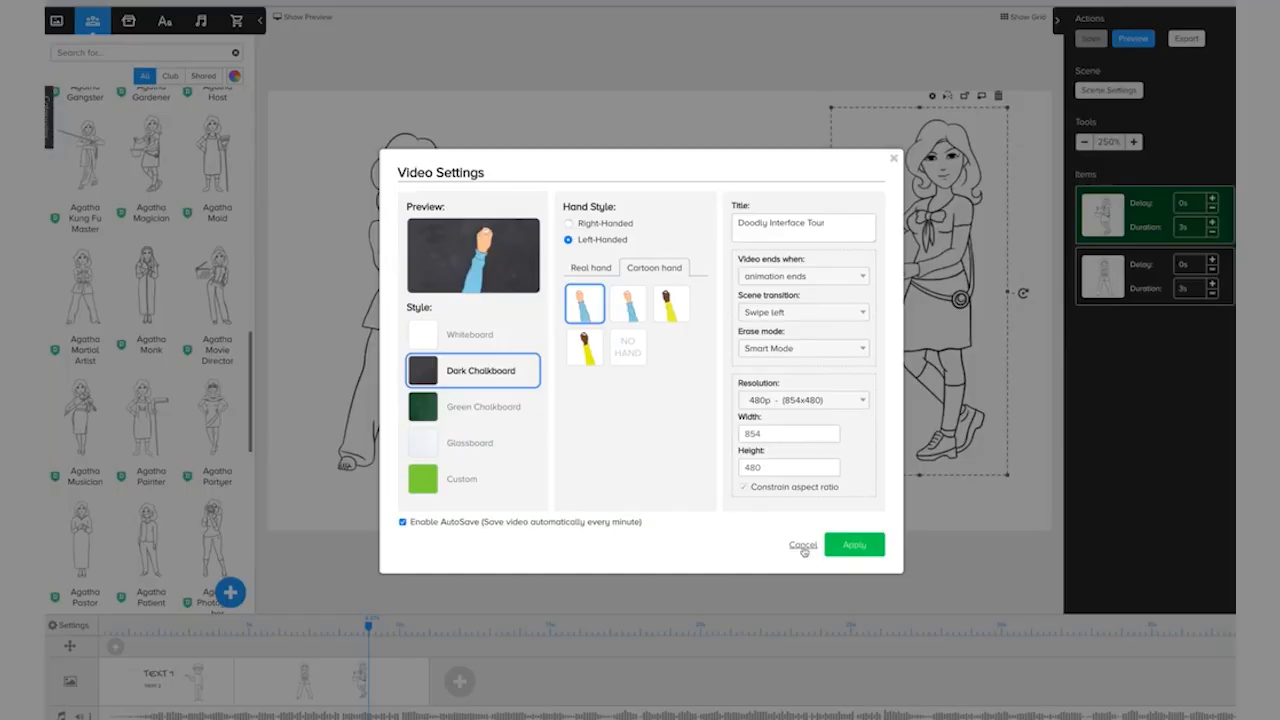
{"action": "left_click", "coordinate": [932, 709]}
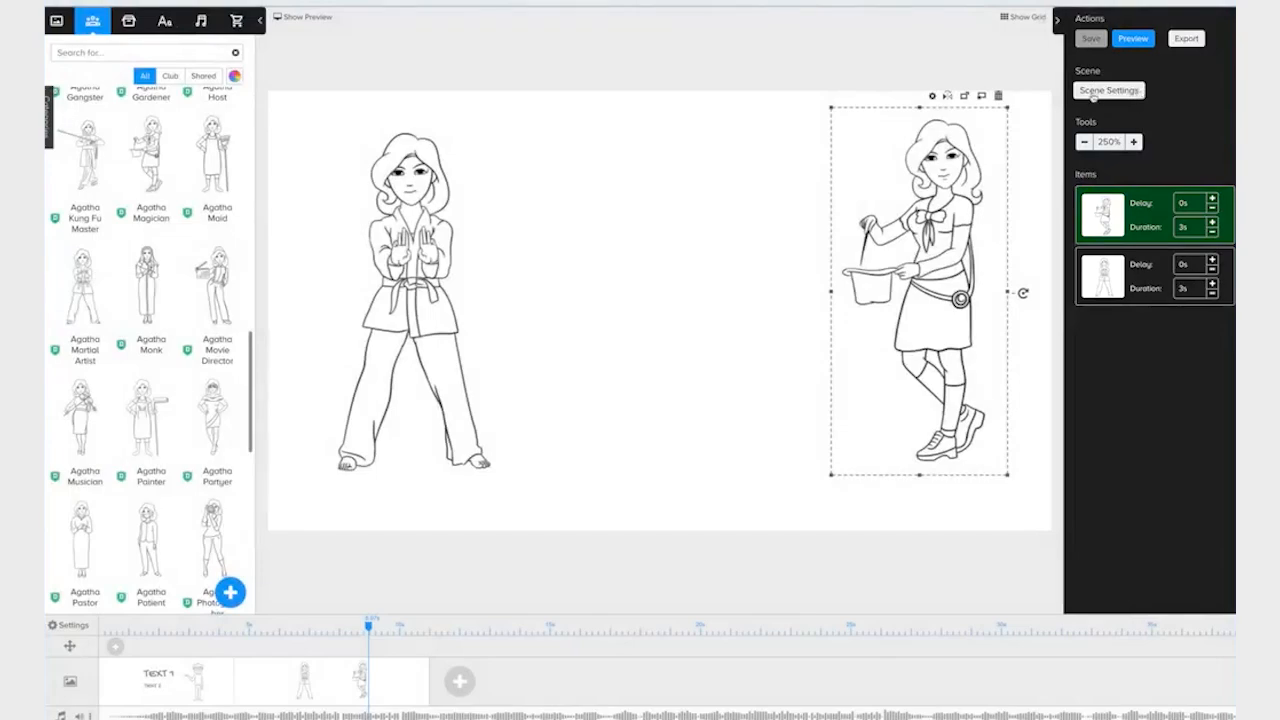
{"action": "left_click", "coordinate": [1098, 91]}
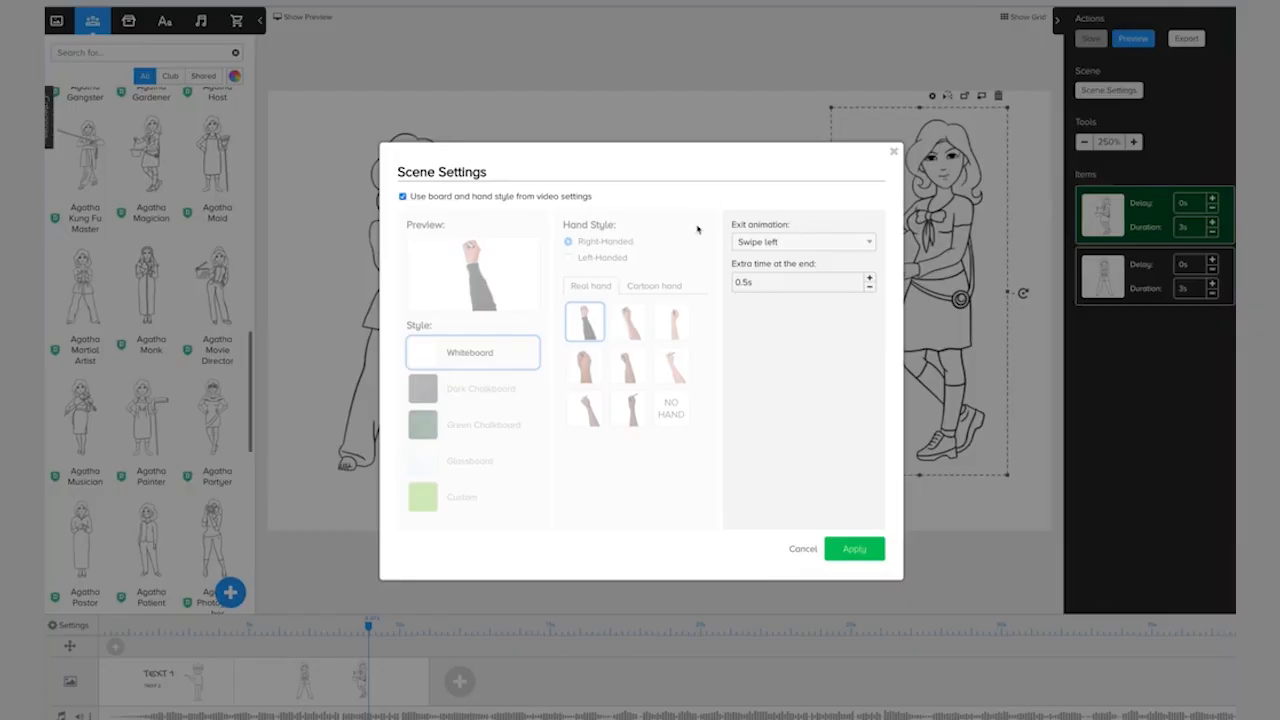
{"action": "left_click", "coordinate": [765, 246]}
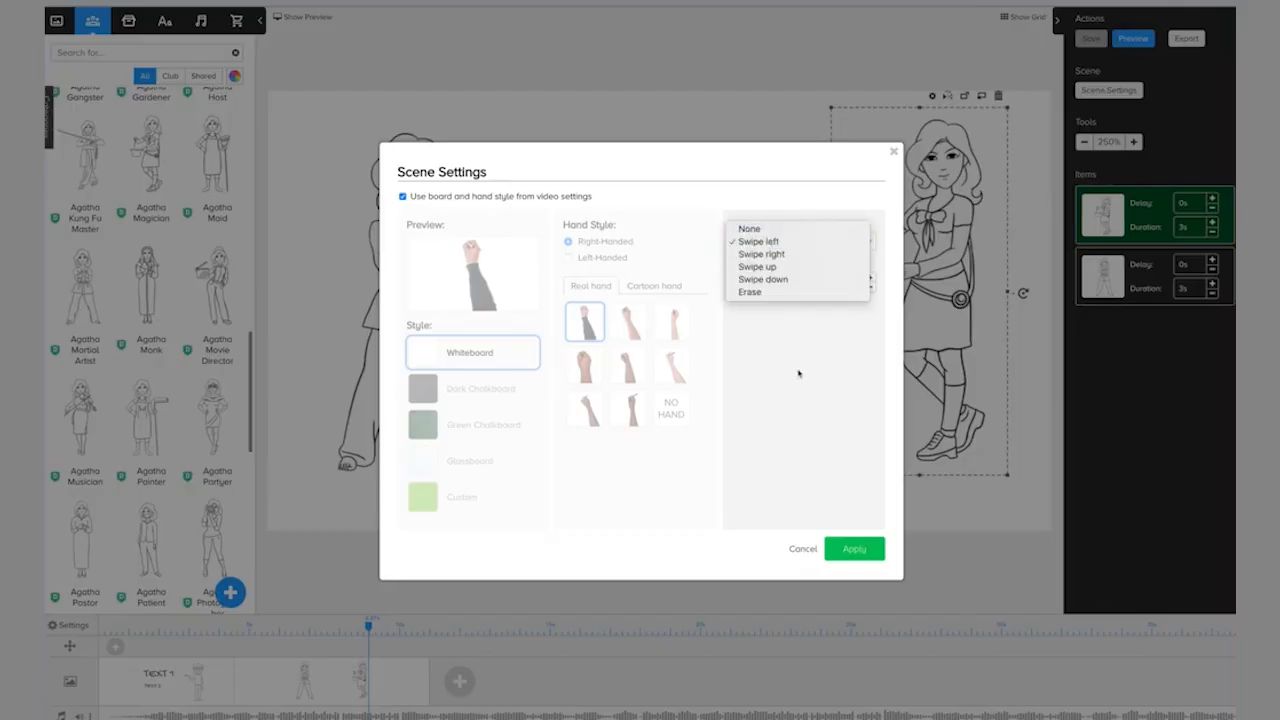
{"action": "left_click", "coordinate": [788, 376]}
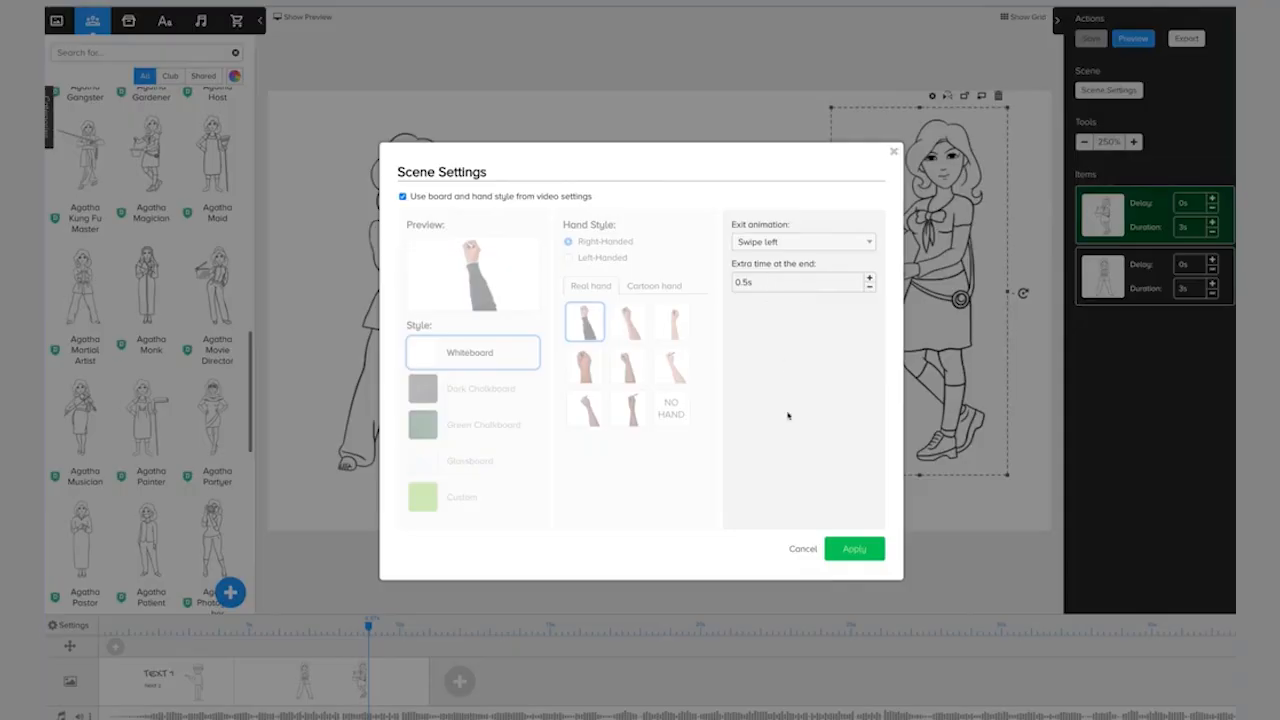
{"action": "left_click", "coordinate": [802, 549]}
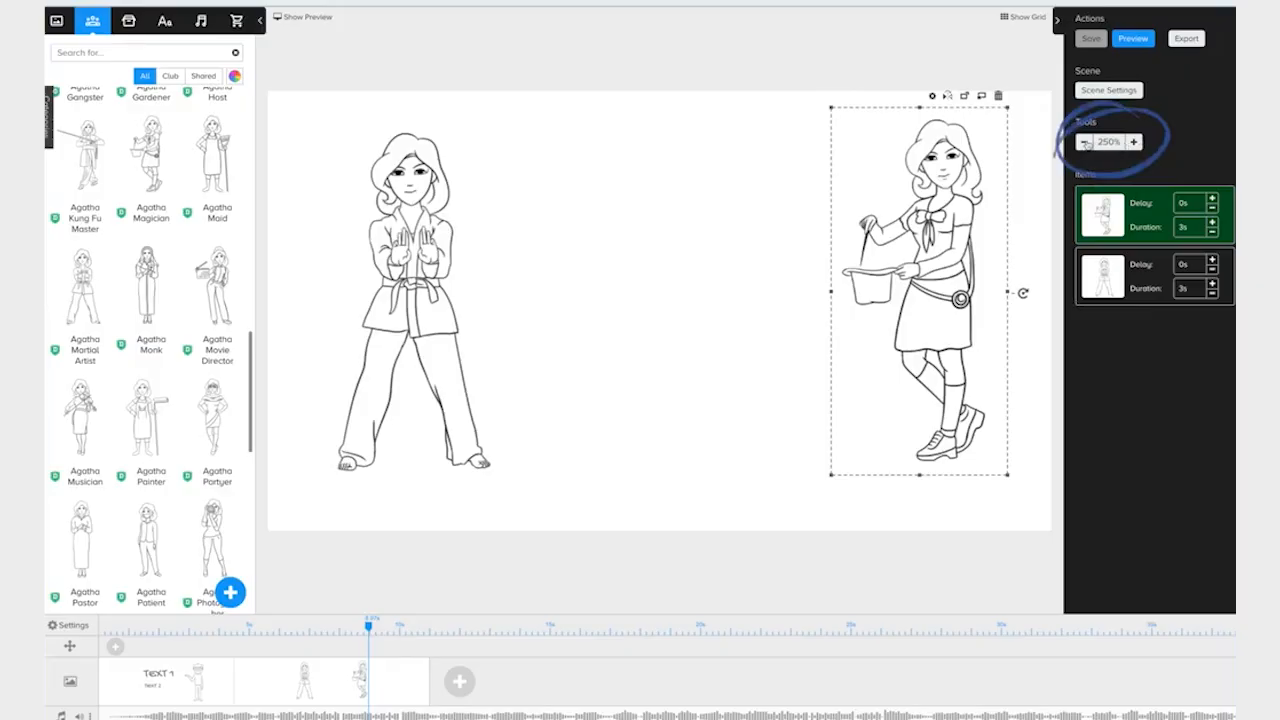
Set the bucket-carrying Agatha's draw delay to 1.5 s and its duration to 5 s.
{"action": "left_click", "coordinate": [1085, 142]}
{"action": "left_click", "coordinate": [1134, 142]}
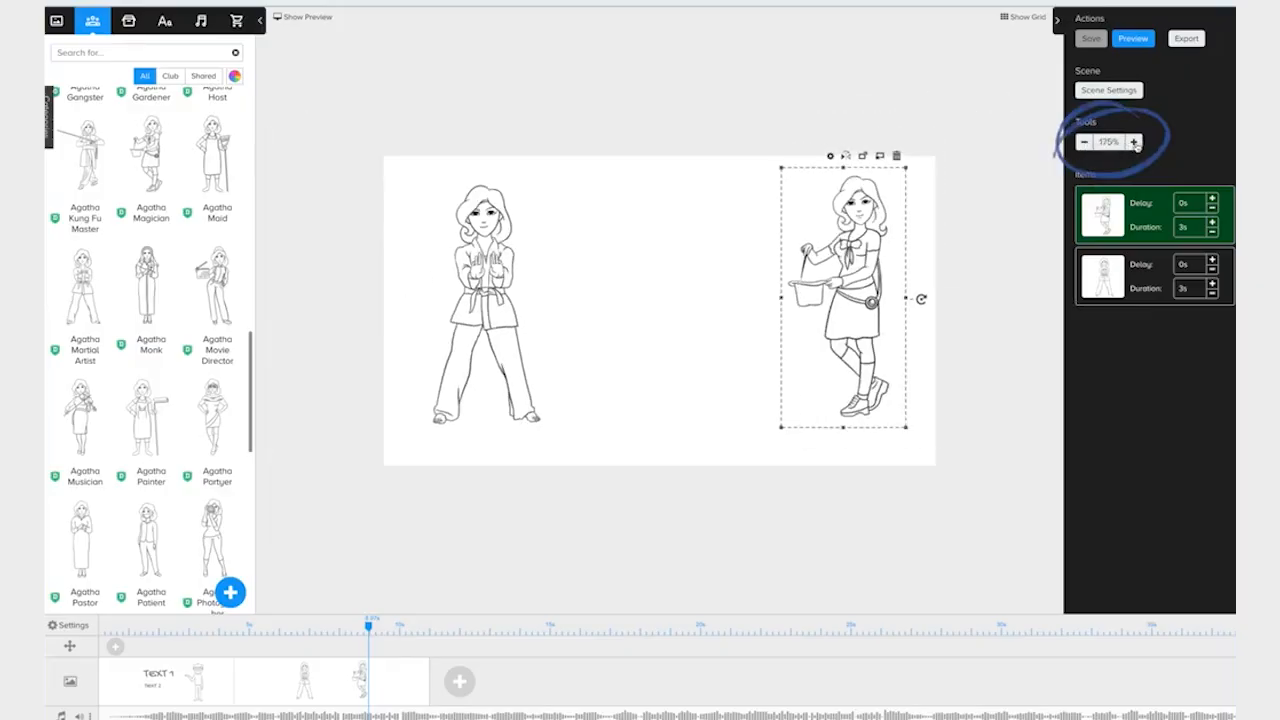
{"action": "left_click", "coordinate": [1134, 142]}
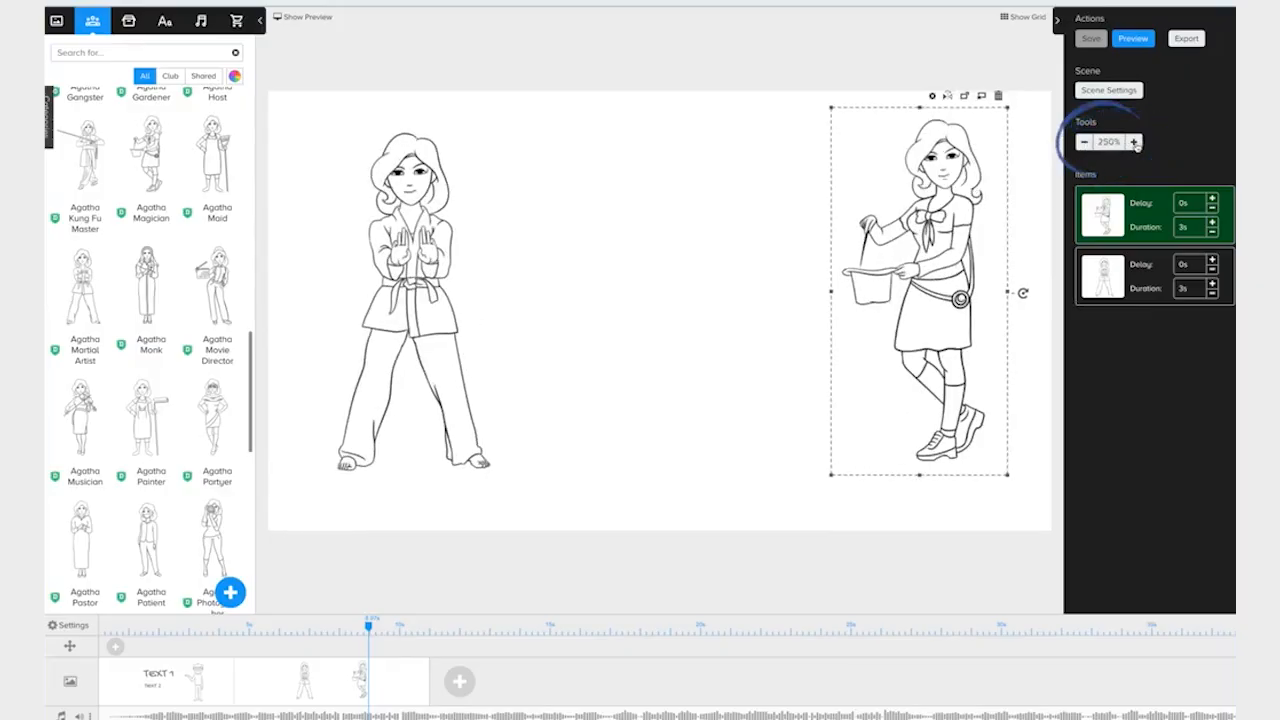
{"action": "left_click", "coordinate": [1144, 285]}
{"action": "left_click", "coordinate": [1140, 230]}
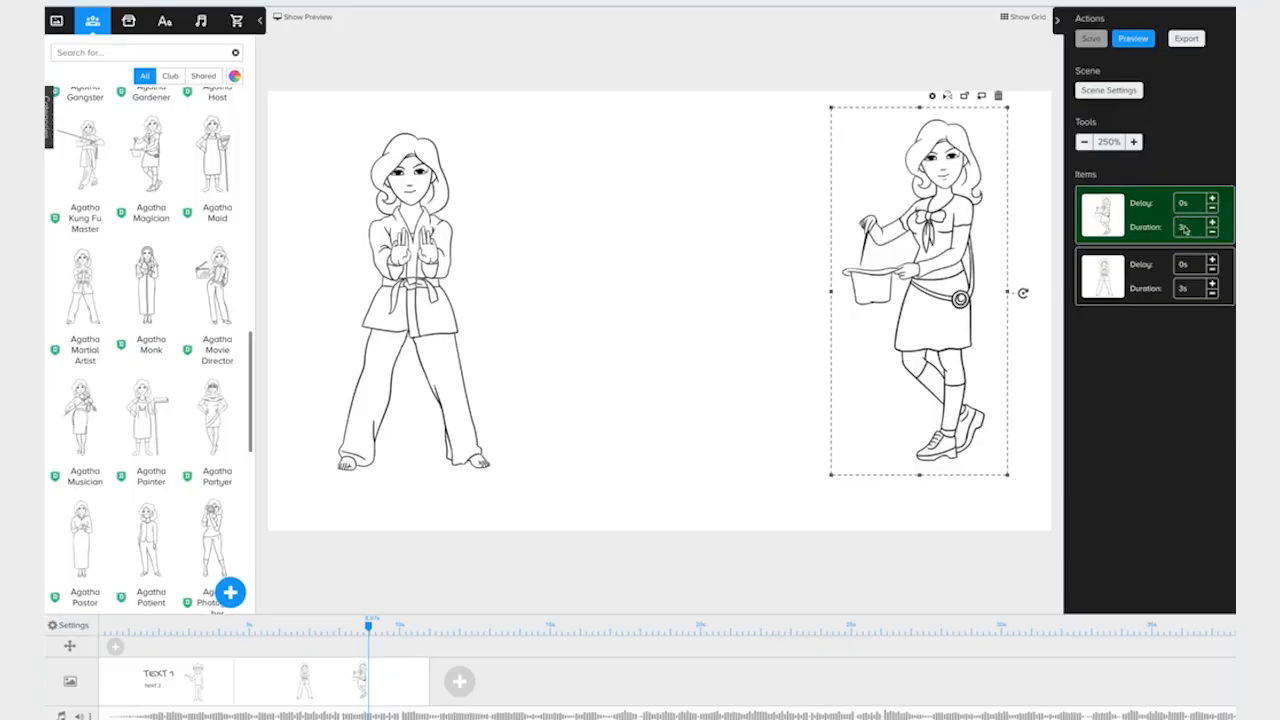
{"action": "left_click", "coordinate": [1212, 199]}
{"action": "left_click", "coordinate": [1212, 199]}
{"action": "left_click", "coordinate": [1212, 199]}
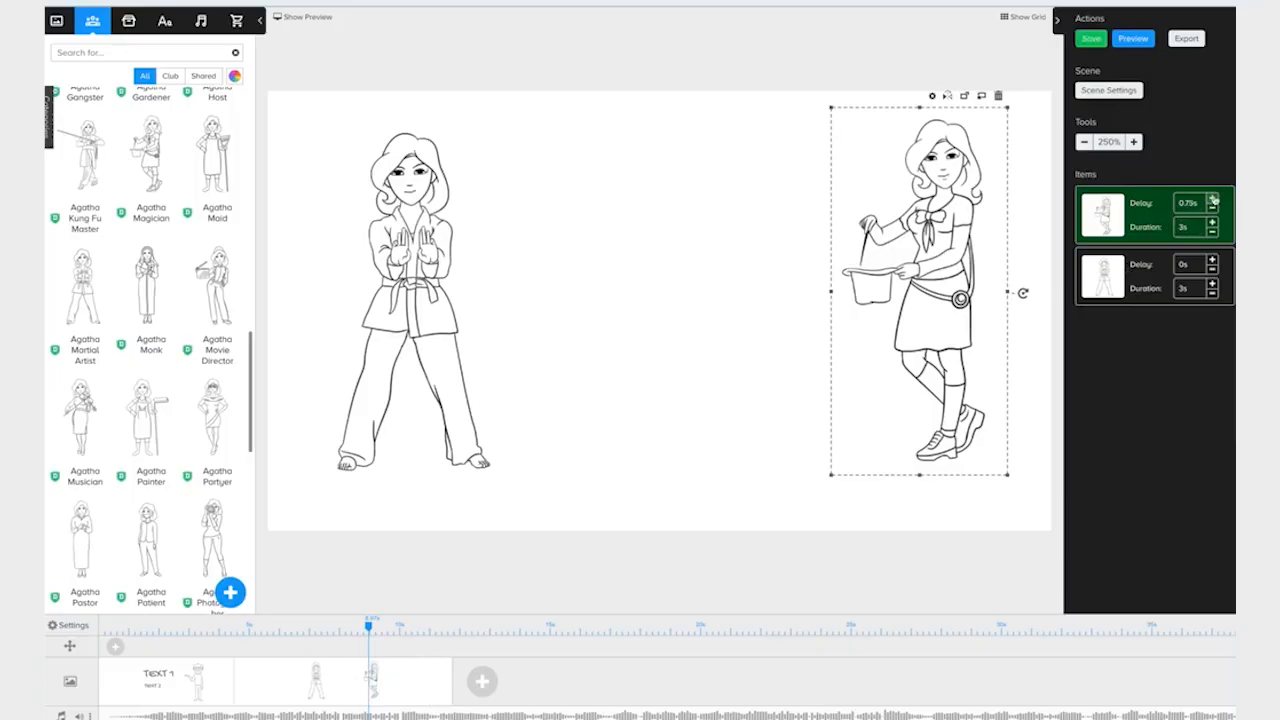
{"action": "left_click", "coordinate": [1212, 199]}
{"action": "left_click", "coordinate": [1212, 199]}
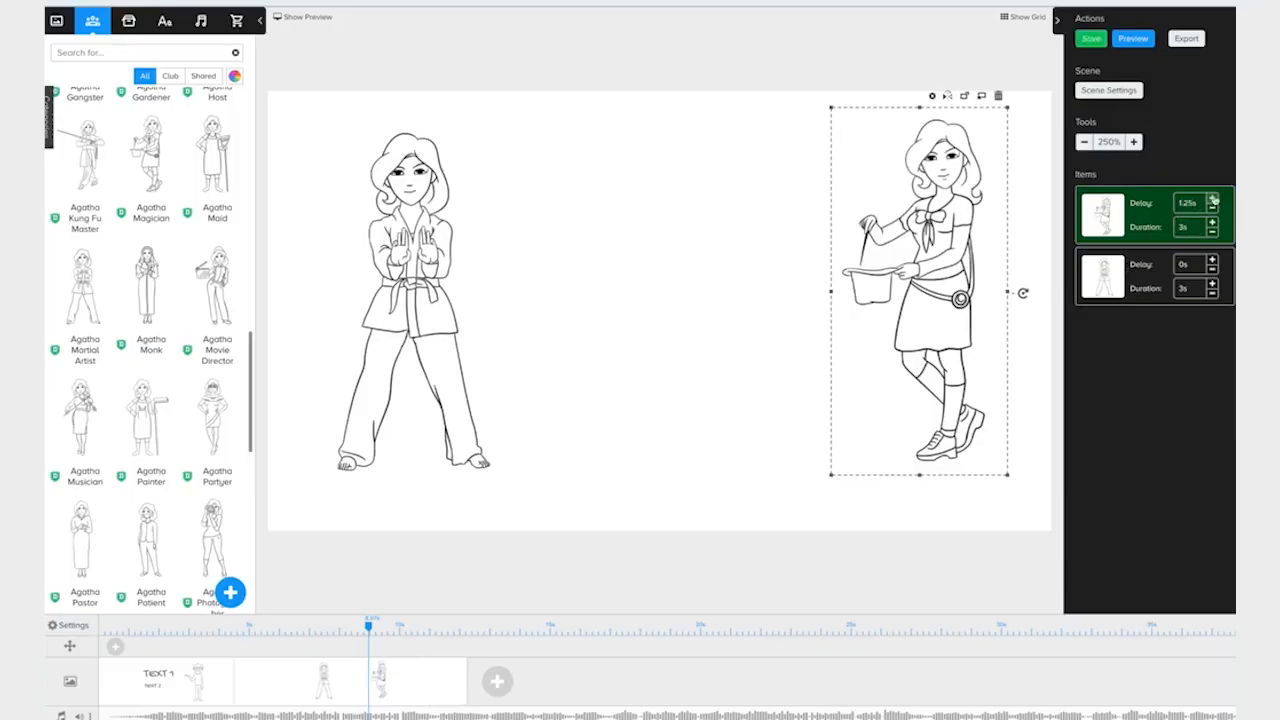
{"action": "left_click", "coordinate": [1212, 199]}
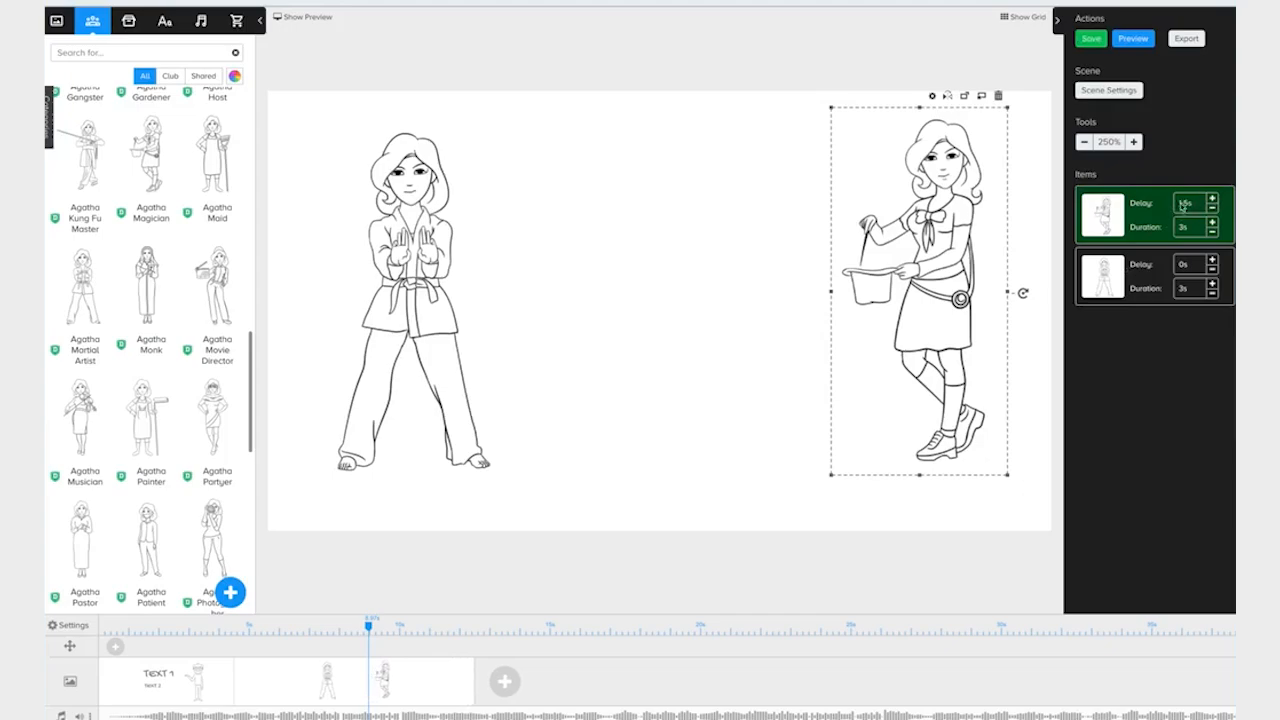
{"action": "left_click", "coordinate": [1190, 228]}
{"action": "type", "text": "5"}
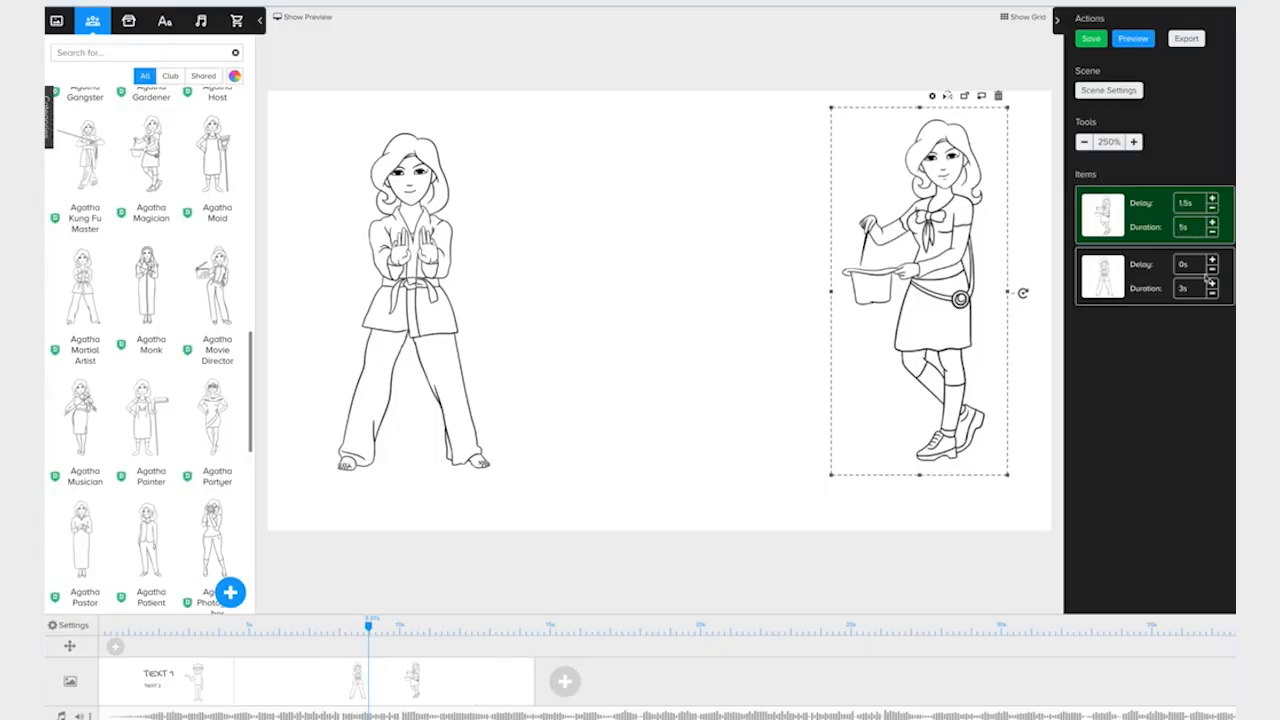
Raise the bucket-carrying Agatha's duration to 9.75 s and its delay to 3.5 s.
{"action": "left_click", "coordinate": [1213, 223]}
{"action": "left_click", "coordinate": [1213, 223]}
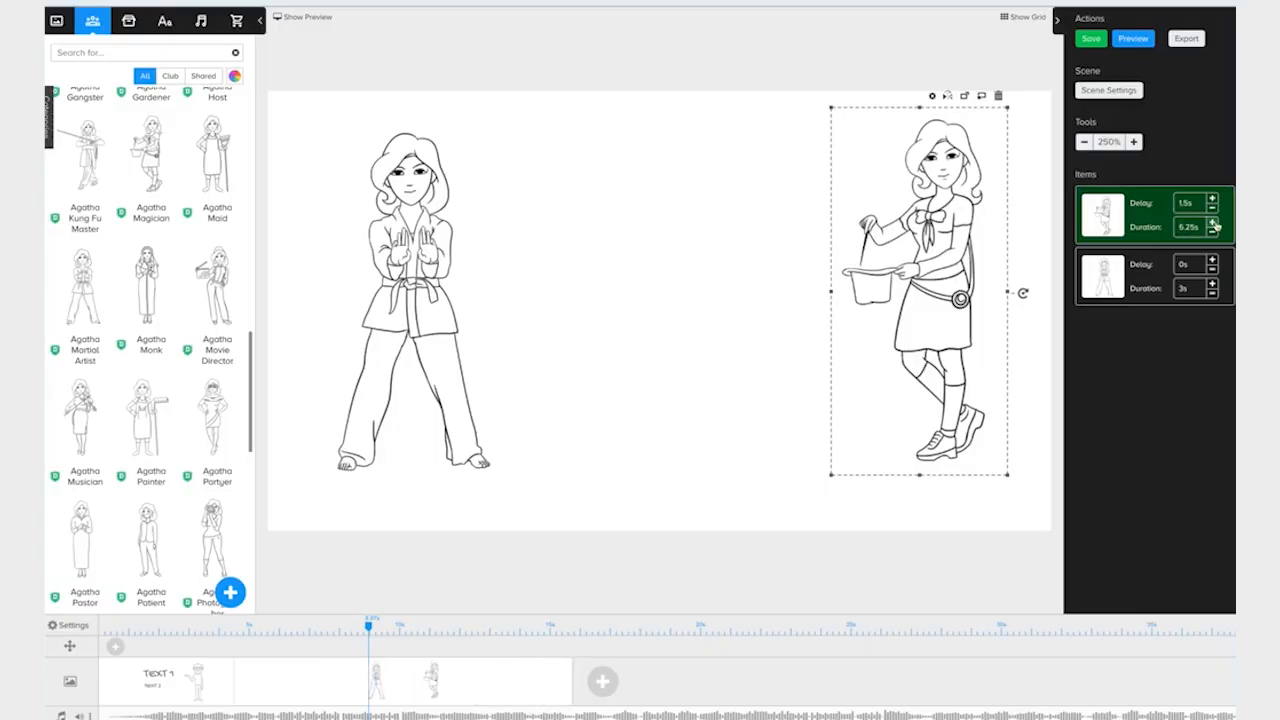
{"action": "left_click", "coordinate": [1213, 223]}
{"action": "left_click", "coordinate": [1213, 223]}
{"action": "left_click", "coordinate": [1213, 223]}
{"action": "left_click", "coordinate": [1213, 227]}
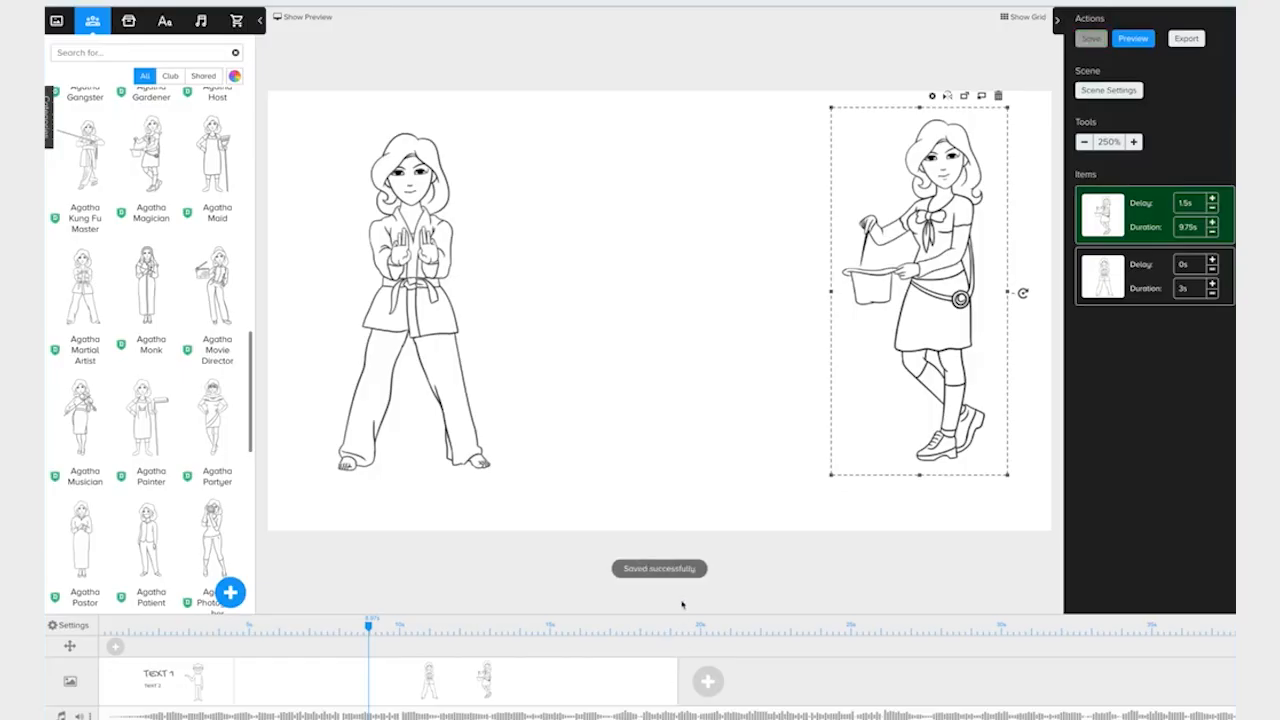
{"action": "left_click", "coordinate": [1212, 199]}
{"action": "left_click", "coordinate": [1212, 199]}
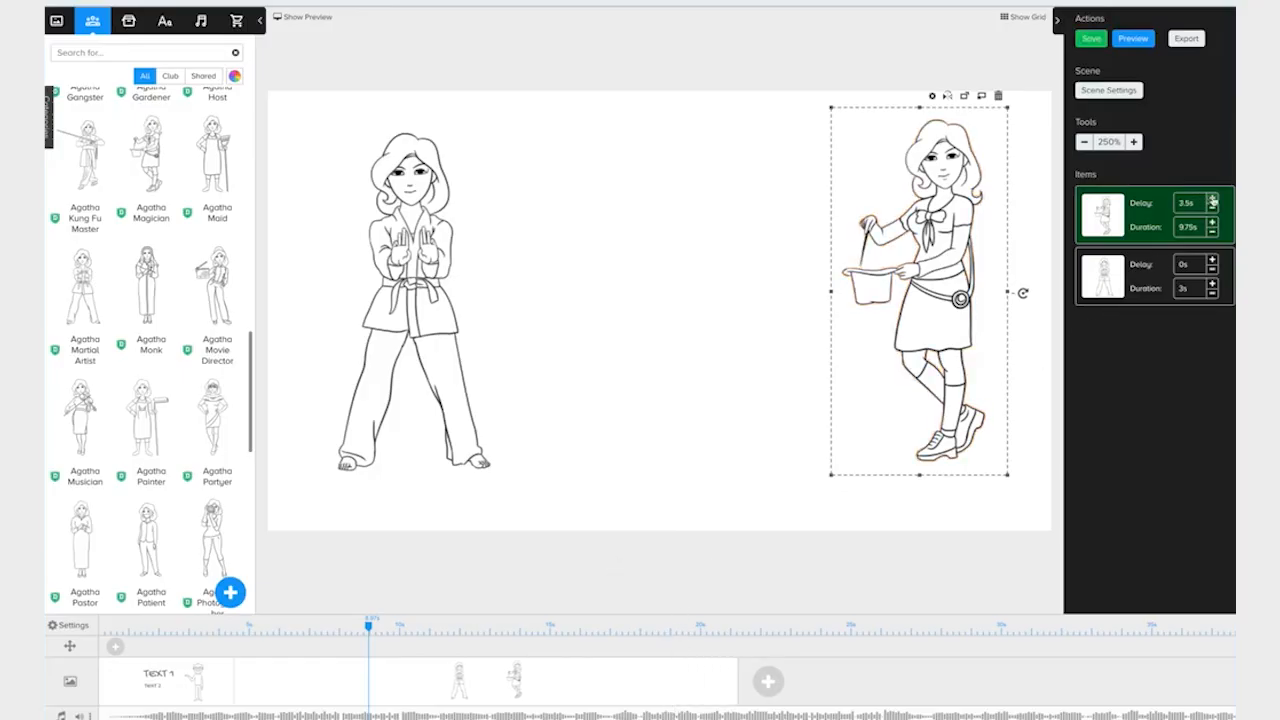
Shorten the Martial Artist character's draw duration to 1.75 s.
{"action": "left_click", "coordinate": [1211, 294]}
{"action": "left_click", "coordinate": [1211, 294]}
{"action": "left_click", "coordinate": [1211, 294]}
{"action": "left_click", "coordinate": [1211, 294]}
{"action": "left_click", "coordinate": [1211, 294]}
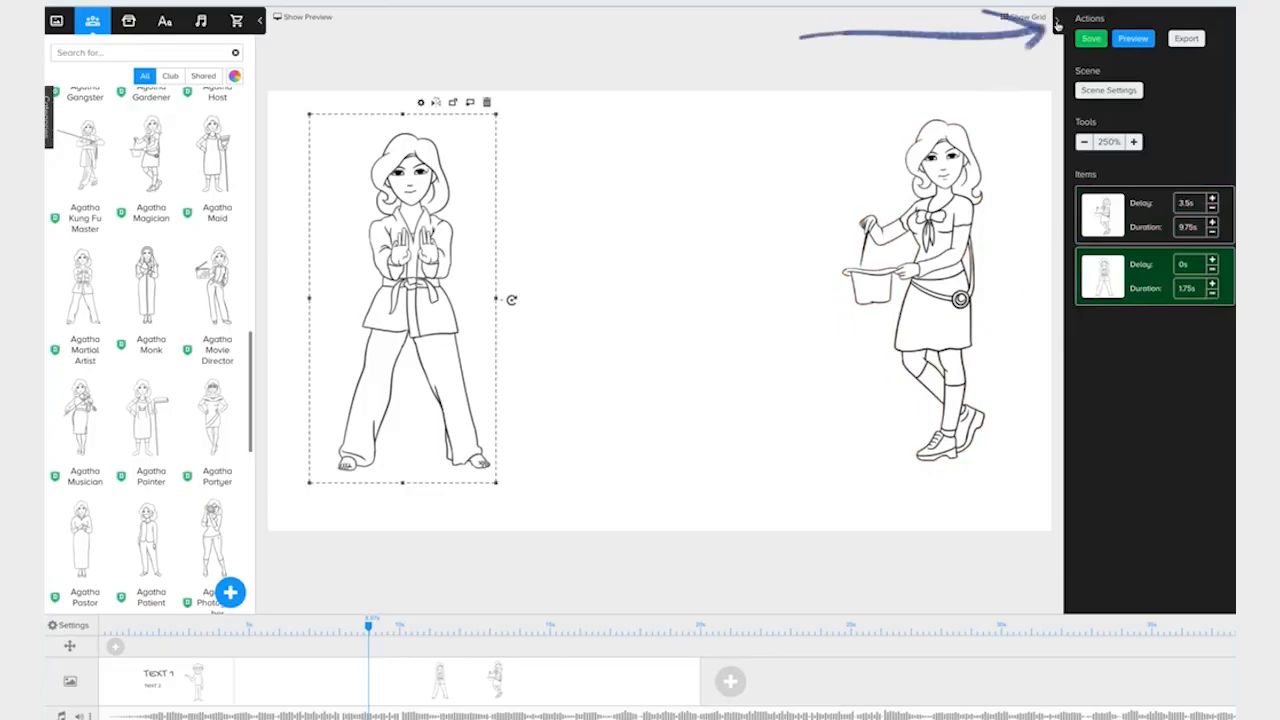
{"action": "left_click", "coordinate": [1058, 24]}
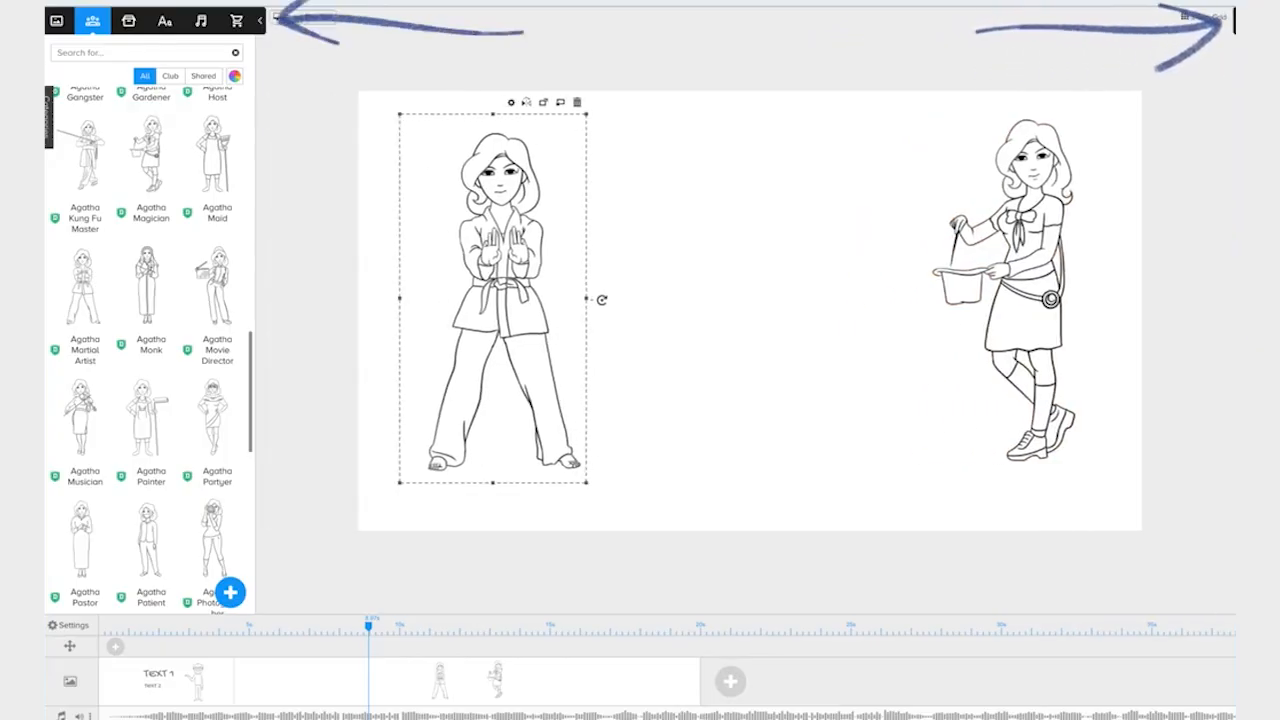
{"action": "left_click", "coordinate": [259, 20]}
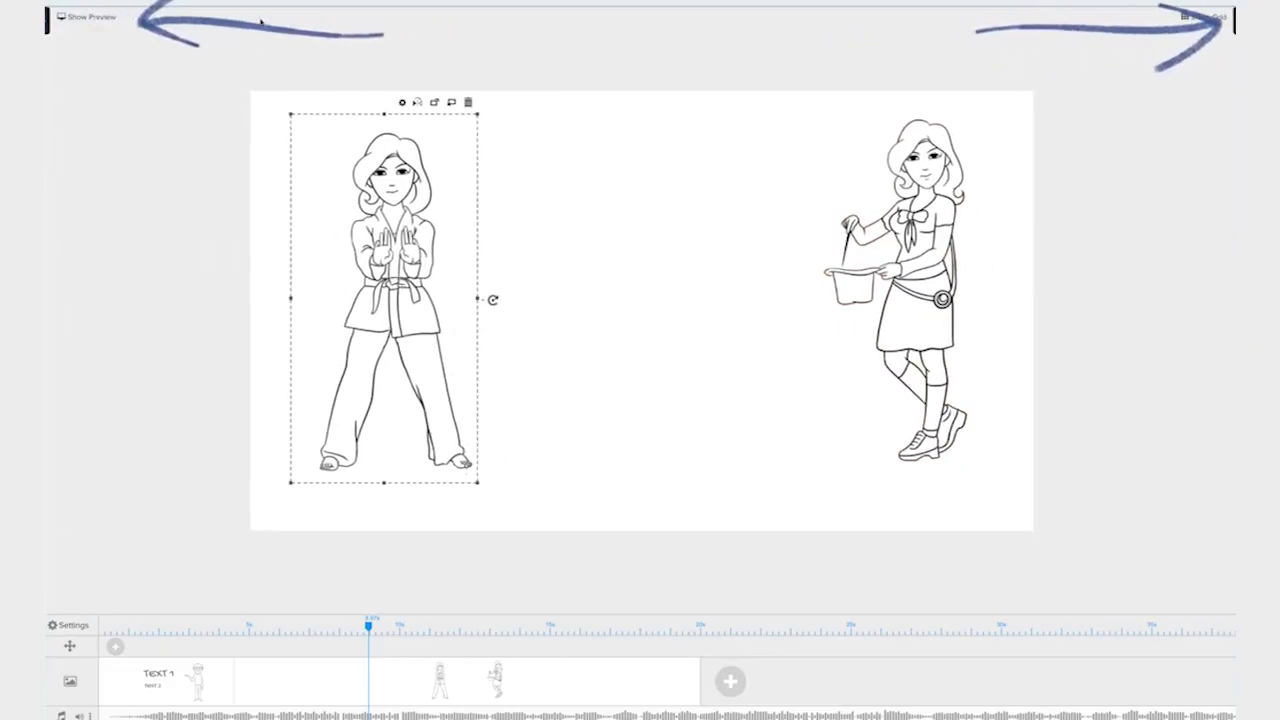
{"action": "left_click", "coordinate": [47, 20]}
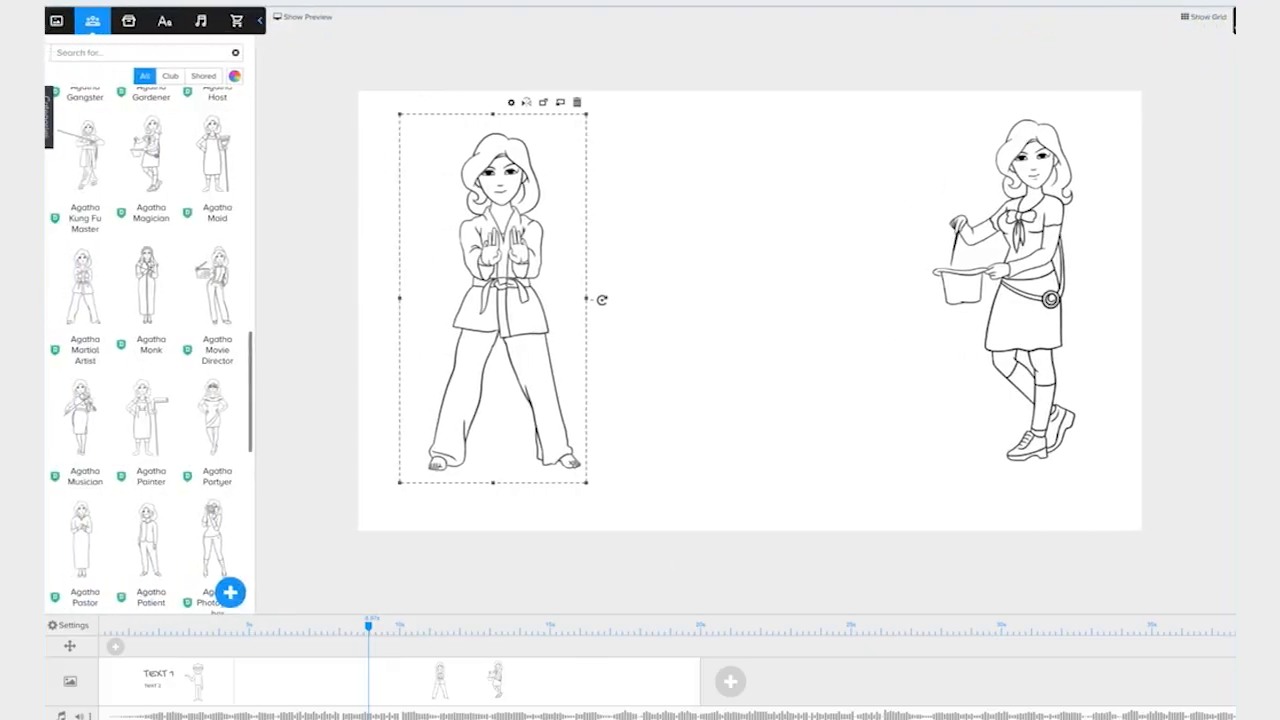
{"action": "left_click", "coordinate": [1233, 20]}
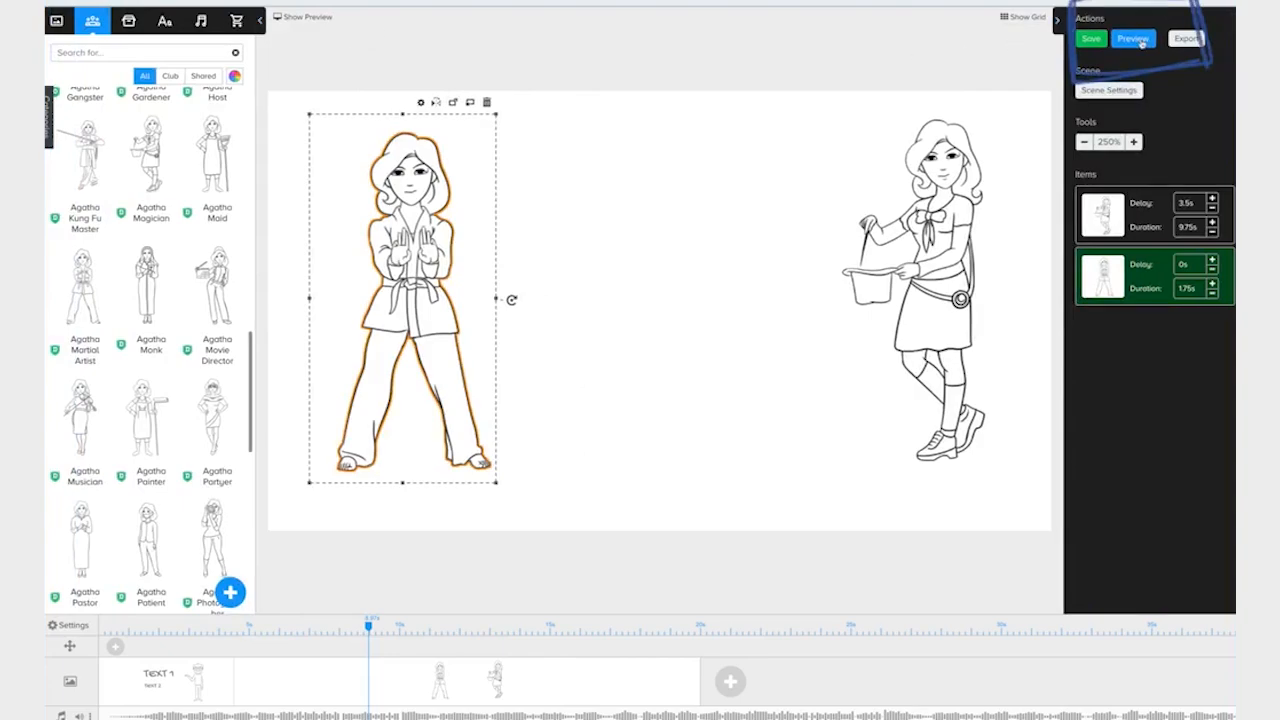
Preview the video in the pop-up player and again in the side-by-side preview pane.
{"action": "left_click", "coordinate": [1141, 44]}
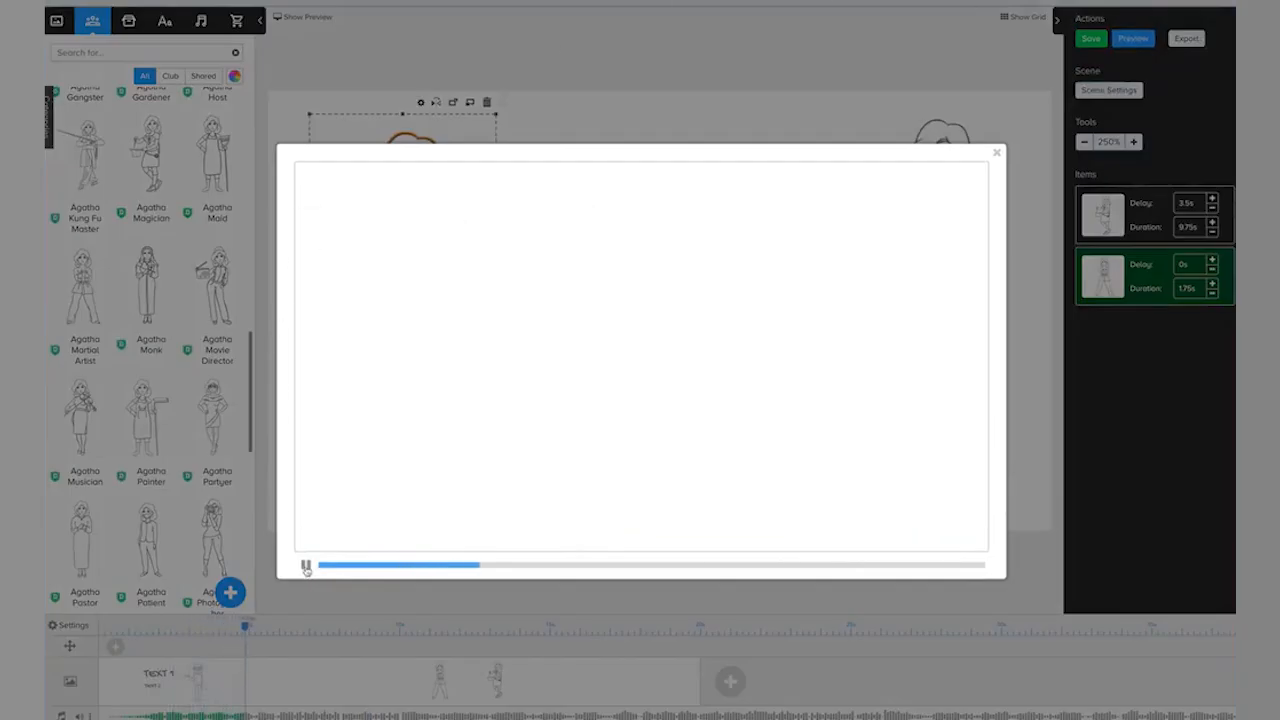
{"action": "left_click", "coordinate": [994, 152]}
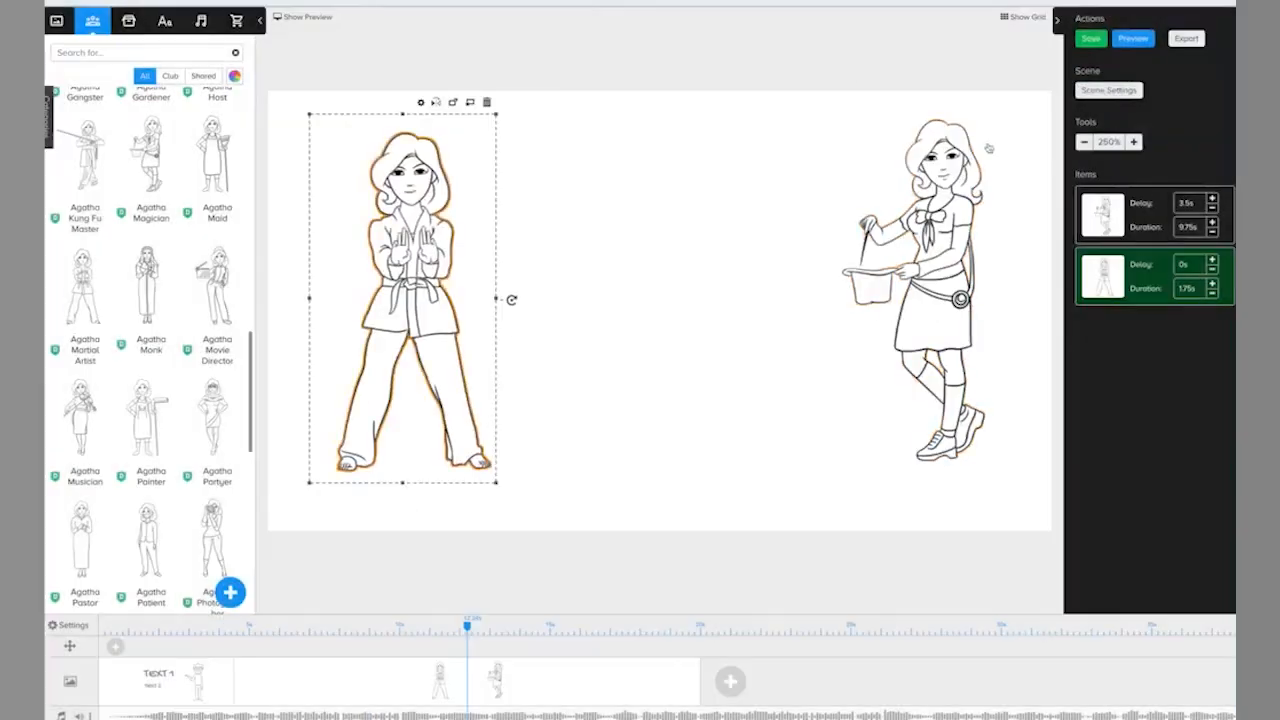
{"action": "left_click", "coordinate": [292, 19]}
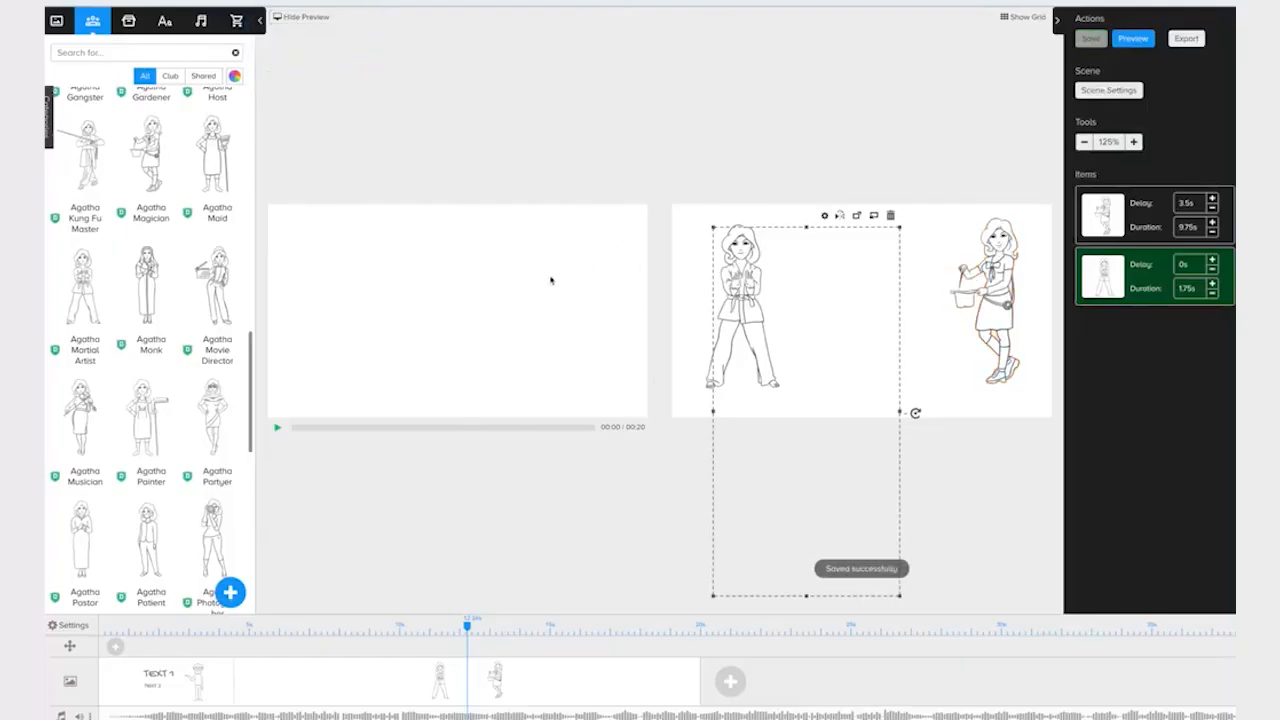
{"action": "left_click", "coordinate": [280, 430]}
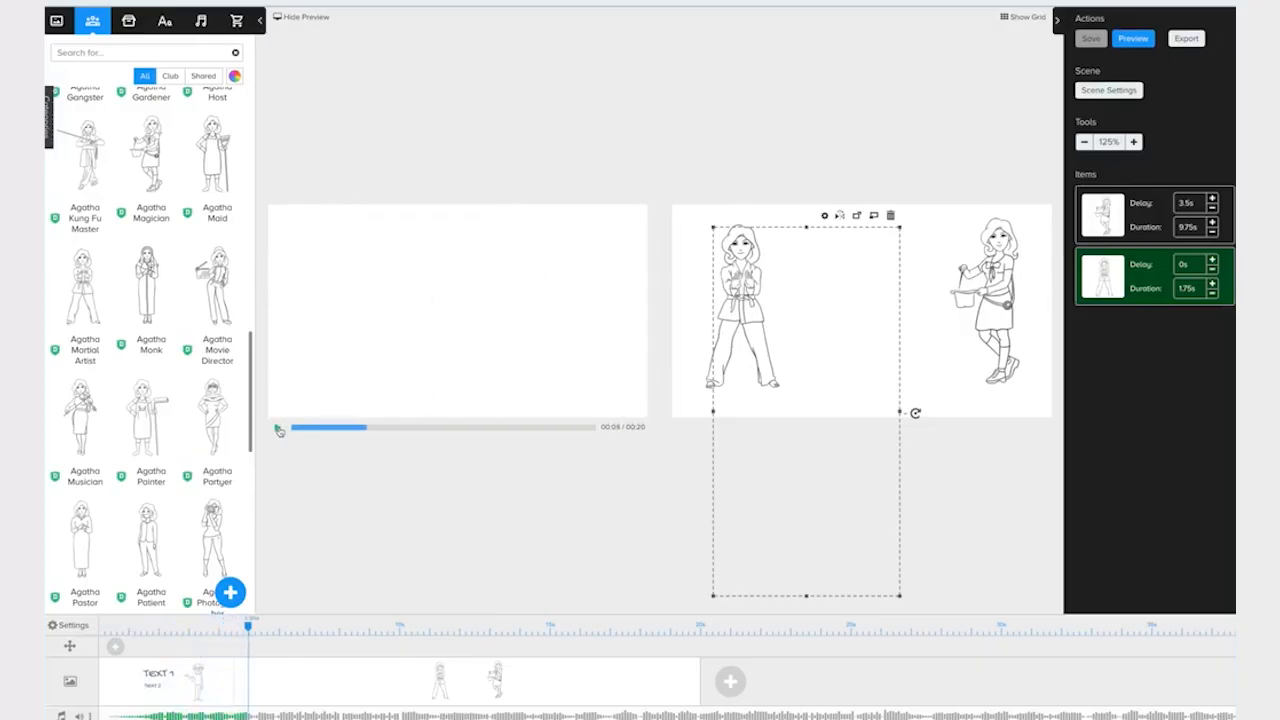
{"action": "mouse_move", "coordinate": [248, 625]}
{"action": "left_mouse_down"}
{"action": "mouse_move", "coordinate": [120, 631]}
{"action": "mouse_move", "coordinate": [549, 628]}
{"action": "mouse_move", "coordinate": [249, 628]}
{"action": "left_mouse_up"}
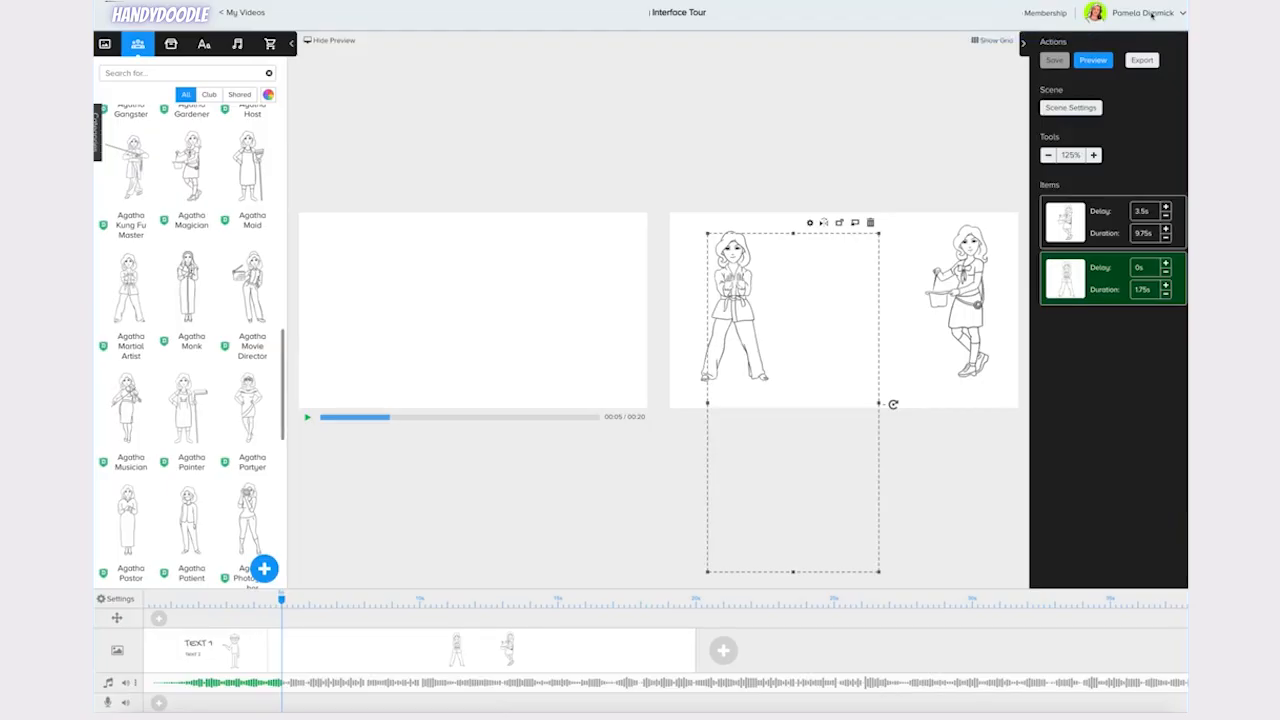
Edit the video title to read Interface Tour and return to the My Videos project list.
{"action": "left_click", "coordinate": [1150, 14]}
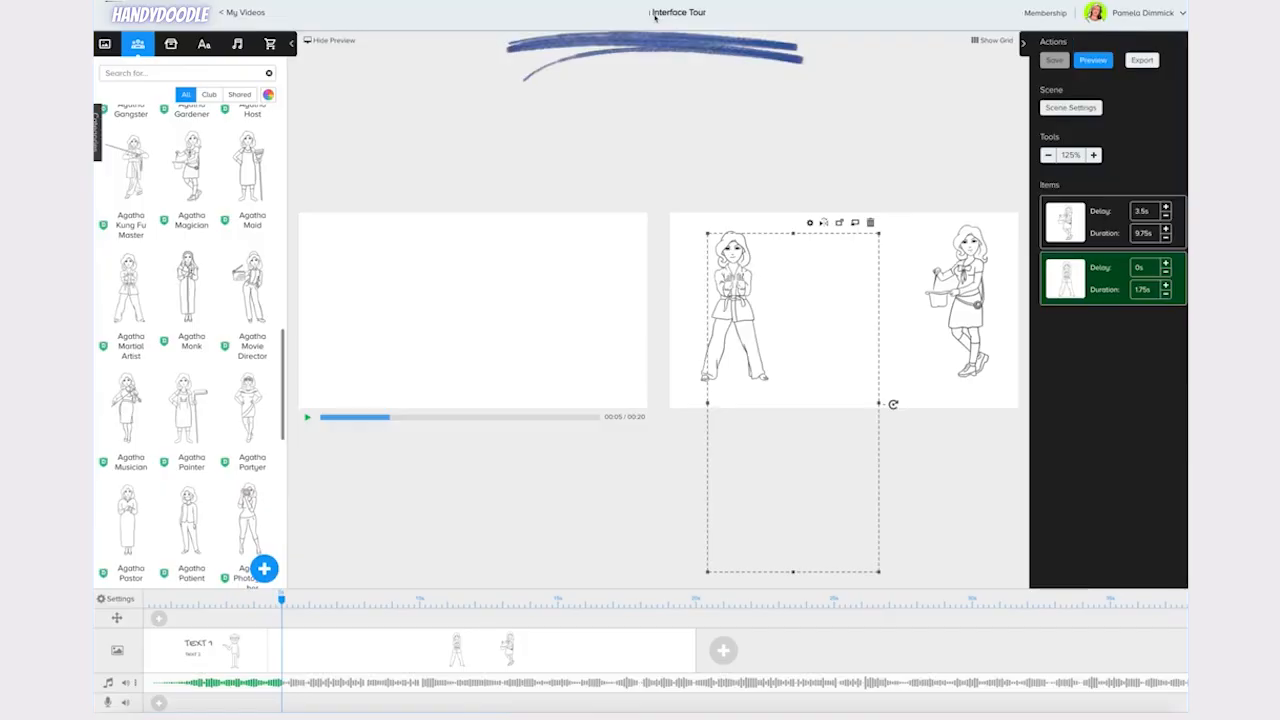
{"action": "left_click", "coordinate": [655, 14]}
{"action": "key", "text": "BackSpace"}
{"action": "key", "text": "BackSpace"}
{"action": "key", "text": "BackSpace"}
{"action": "key", "text": "BackSpace"}
{"action": "key", "text": "BackSpace"}
{"action": "type", "text": "Tour"}
{"action": "left_click", "coordinate": [247, 14]}
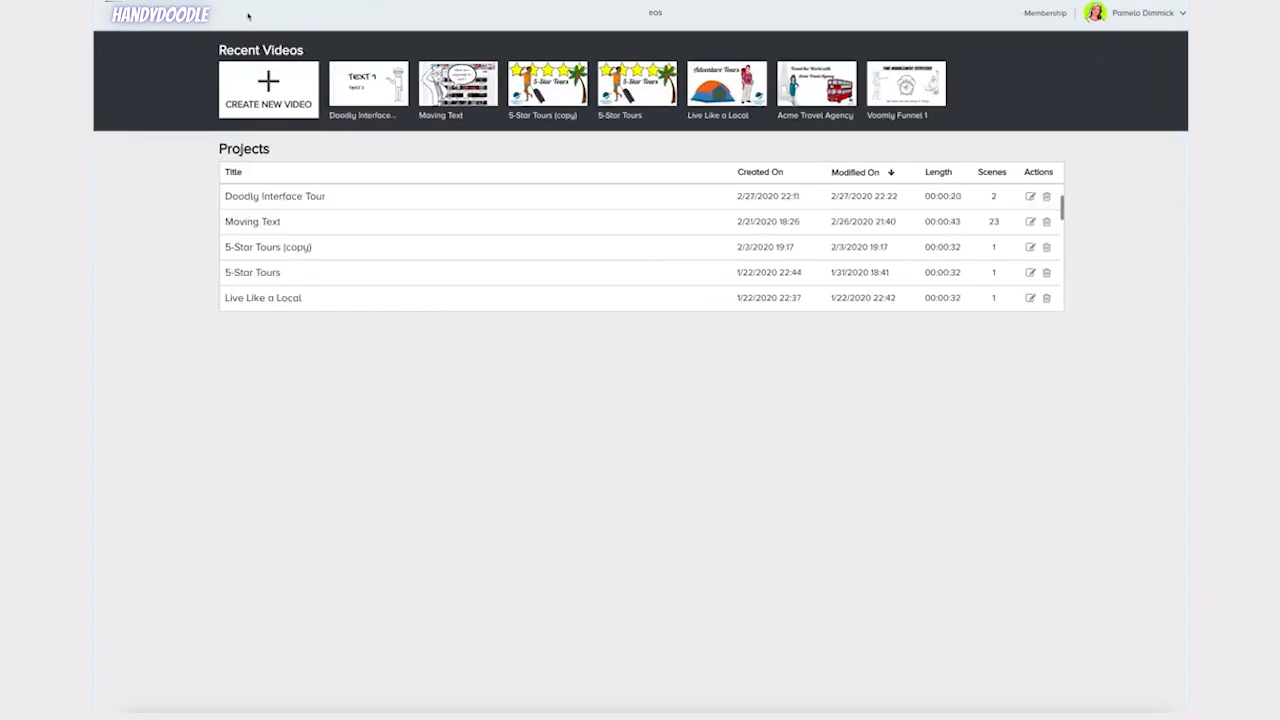